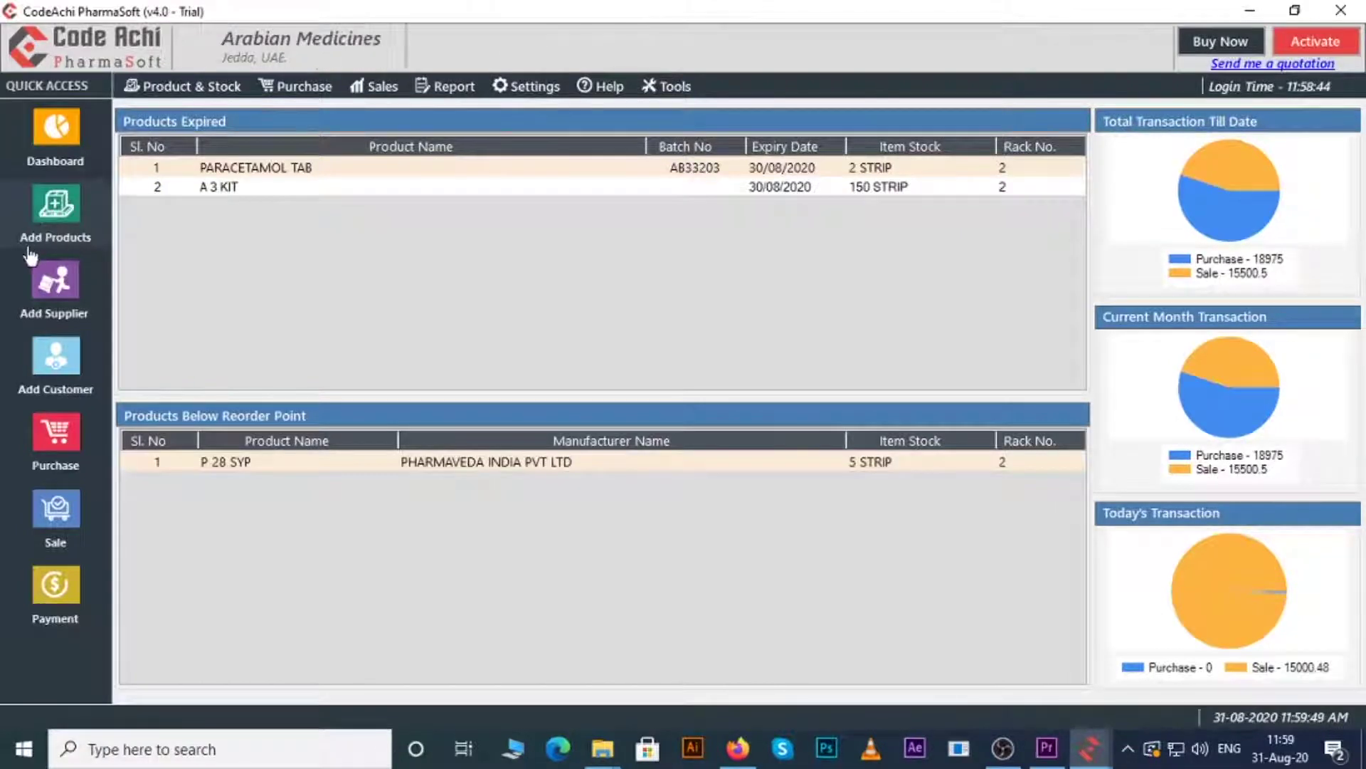
- Open the Product & Stock menu to reach the Add Product Details form
click(201, 87)
- Pick P BIOTIC CAP from the product name suggestions and enter batch number 45635
click(80, 221)
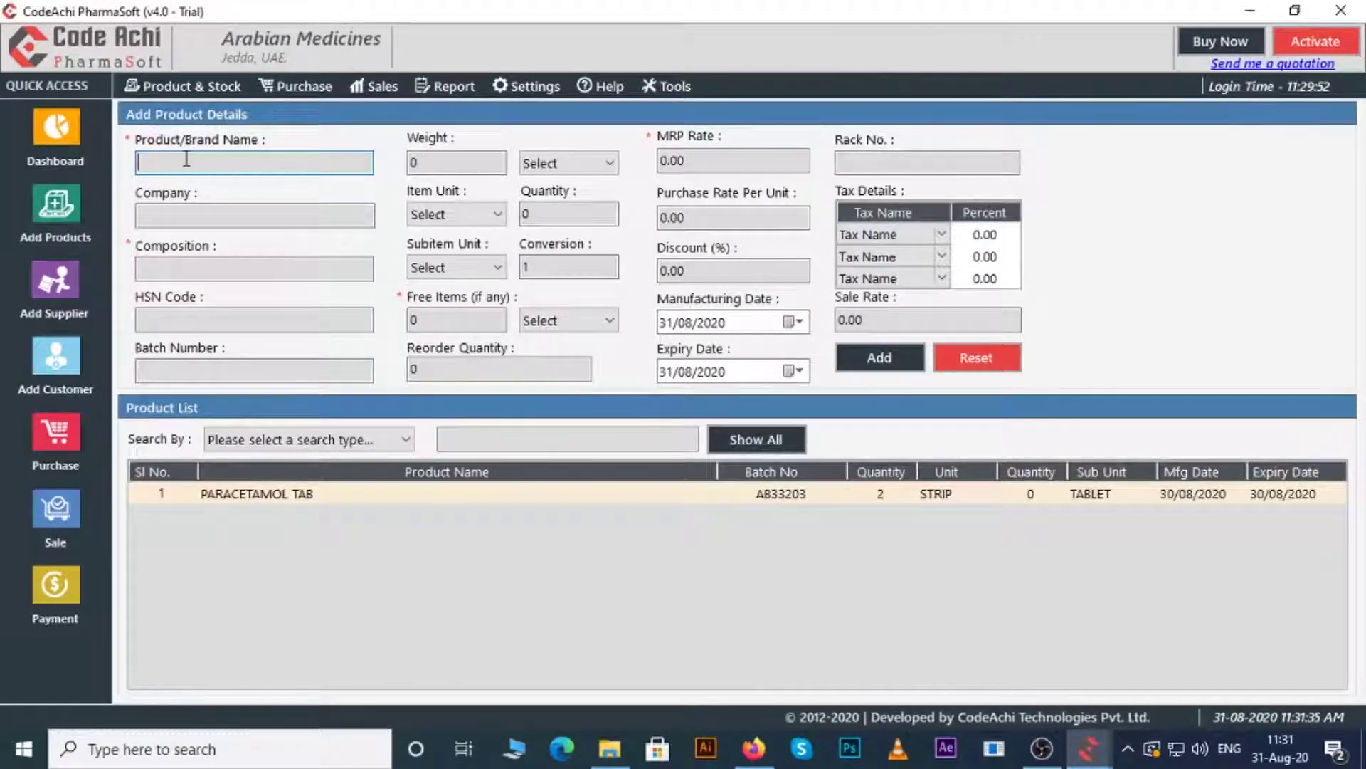
text(P)
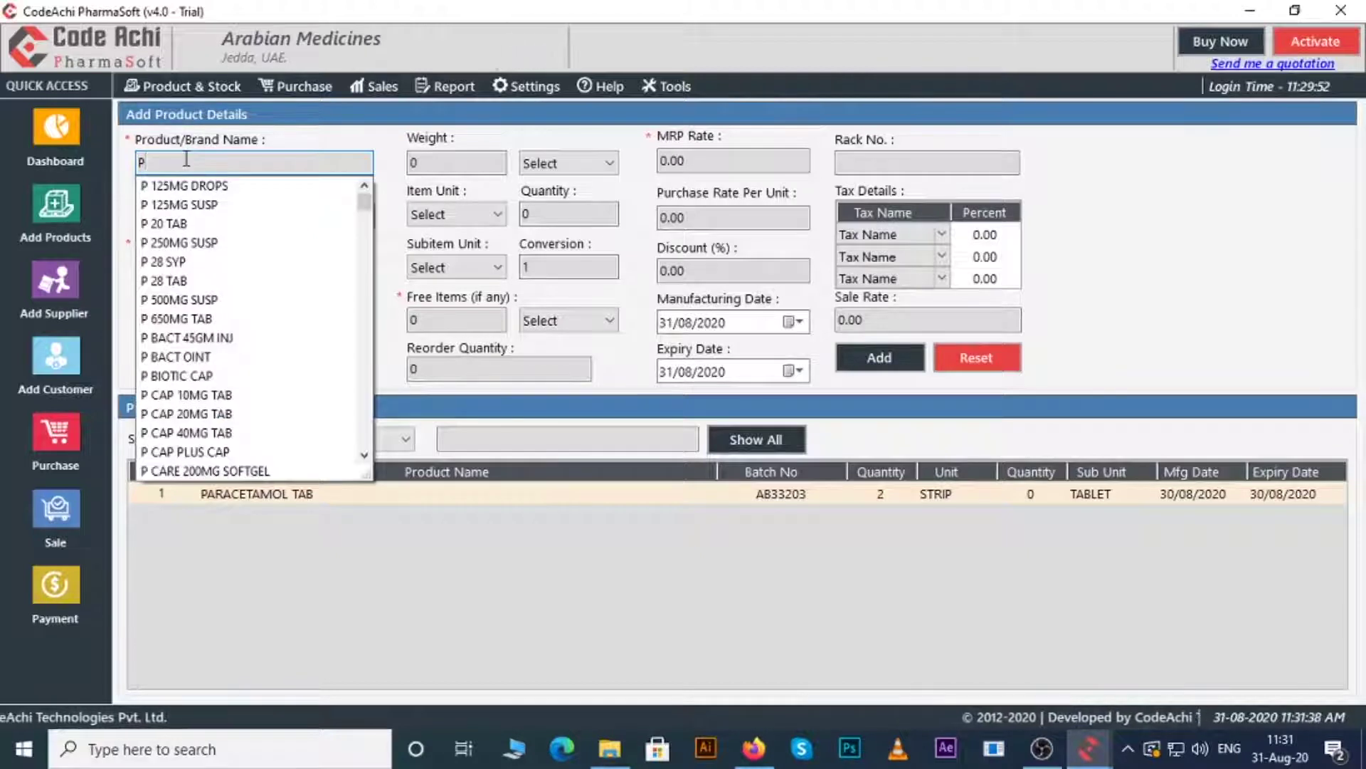
click(184, 376)
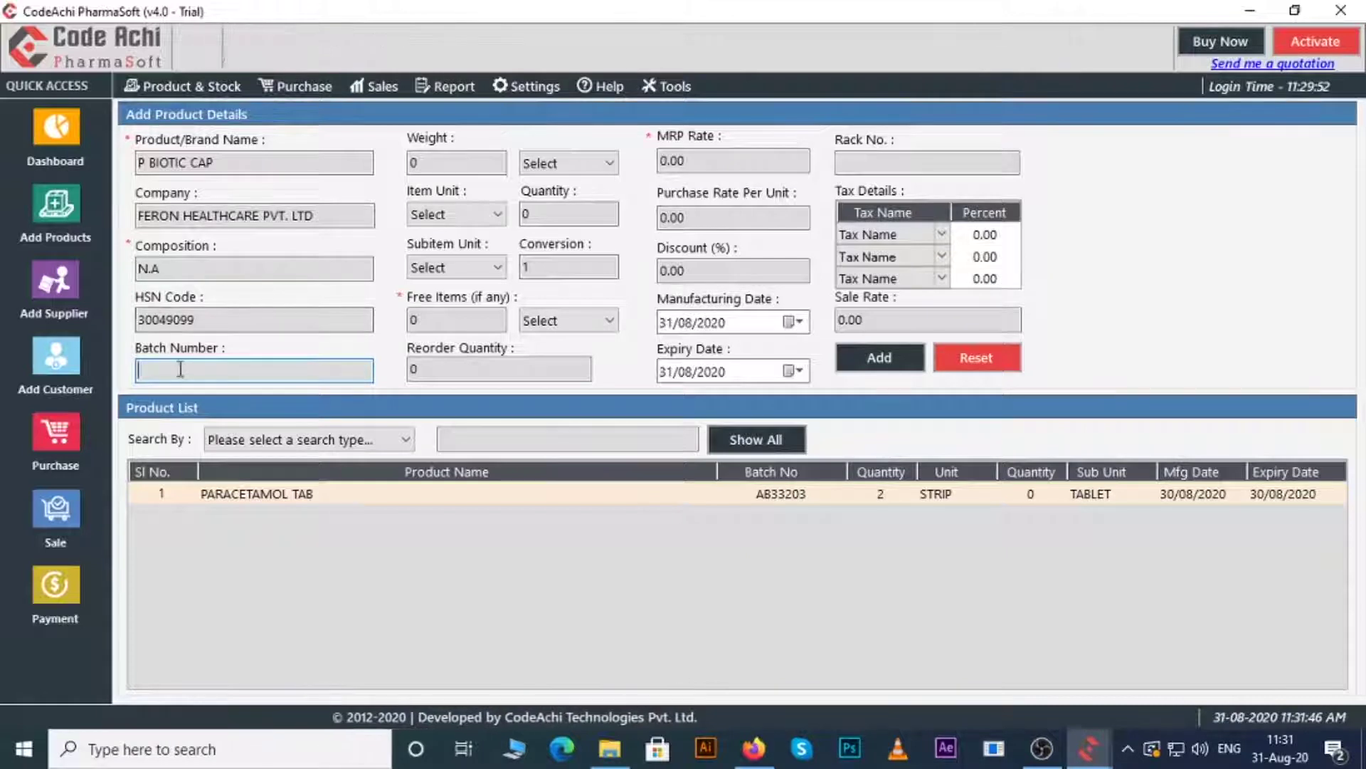
text(4563)
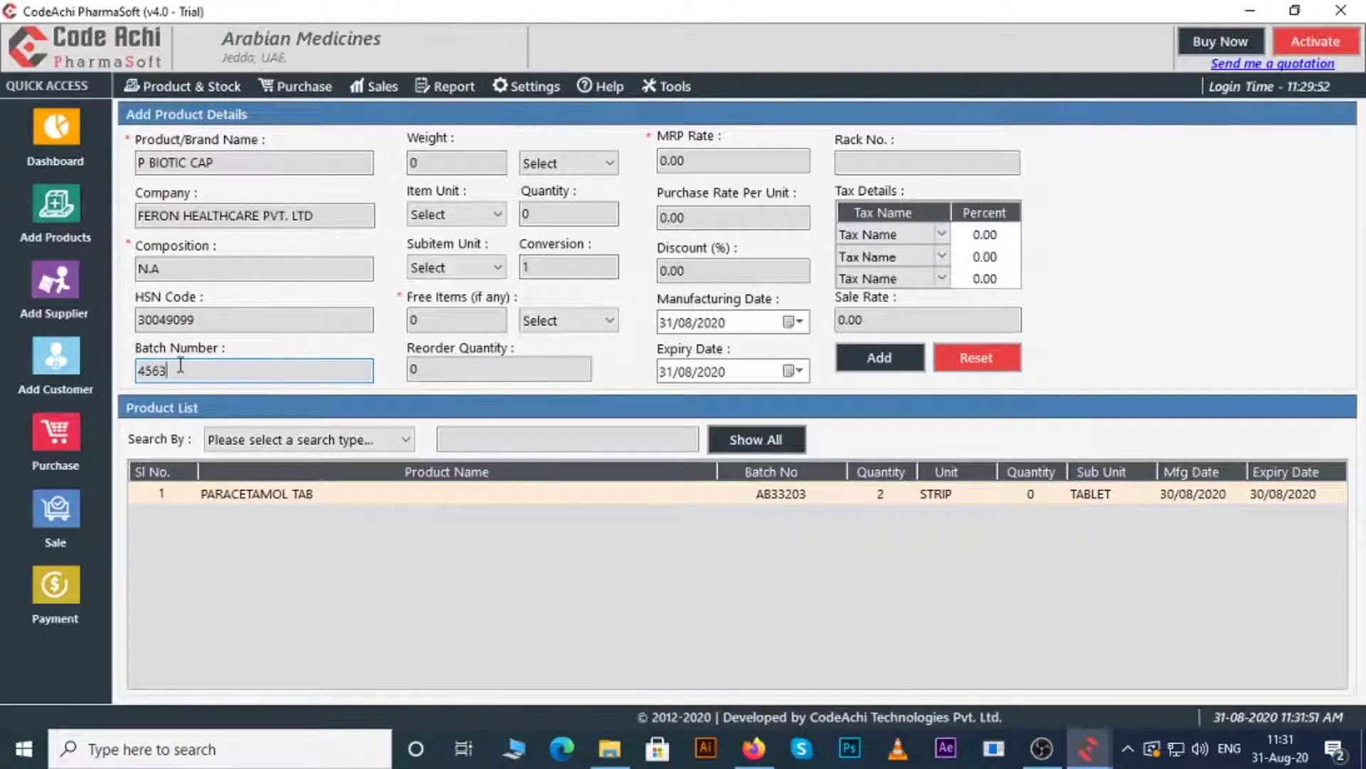
text(5)
- Set weight 10 MG, 150 STRIP units, and TABLET sub-units with conversion 5
click(427, 162)
text(10)
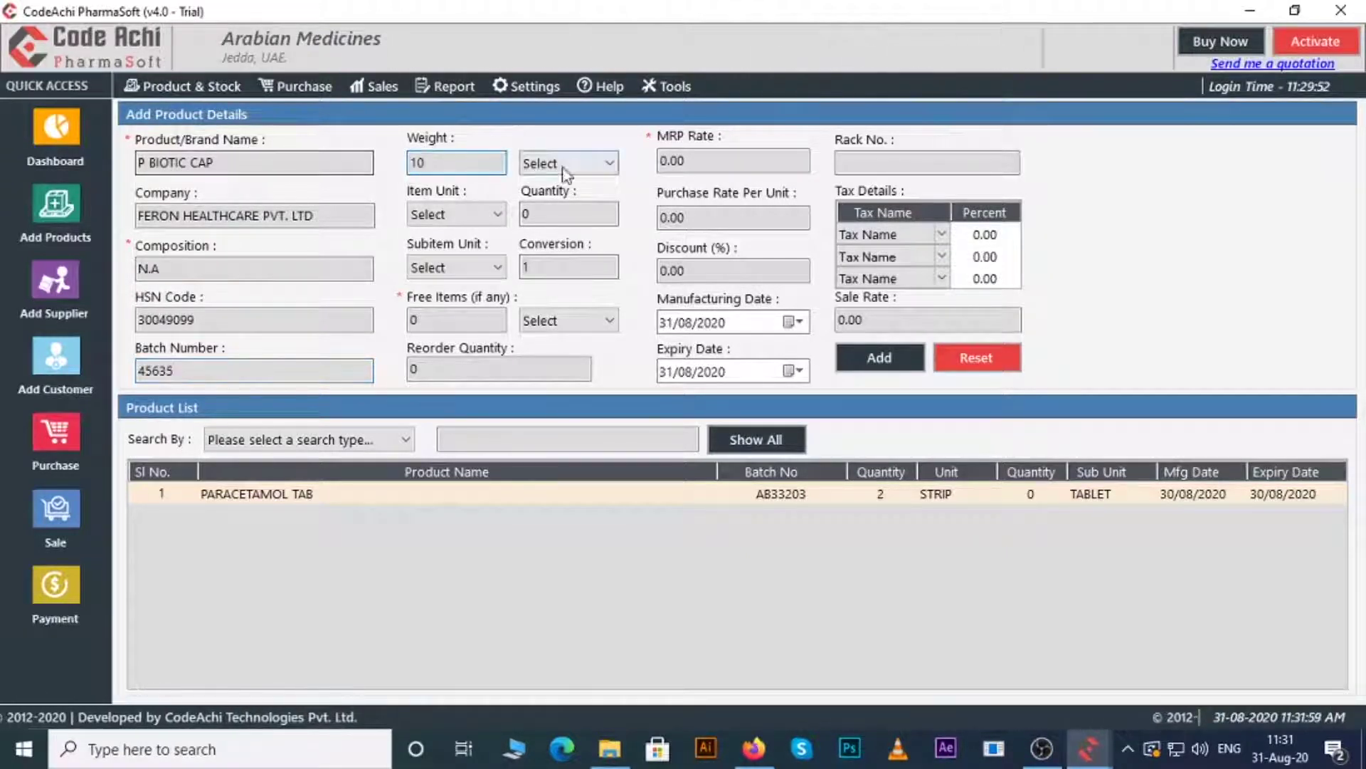
click(567, 163)
click(541, 203)
click(456, 213)
click(427, 253)
key(Tab)
text(150)
click(455, 267)
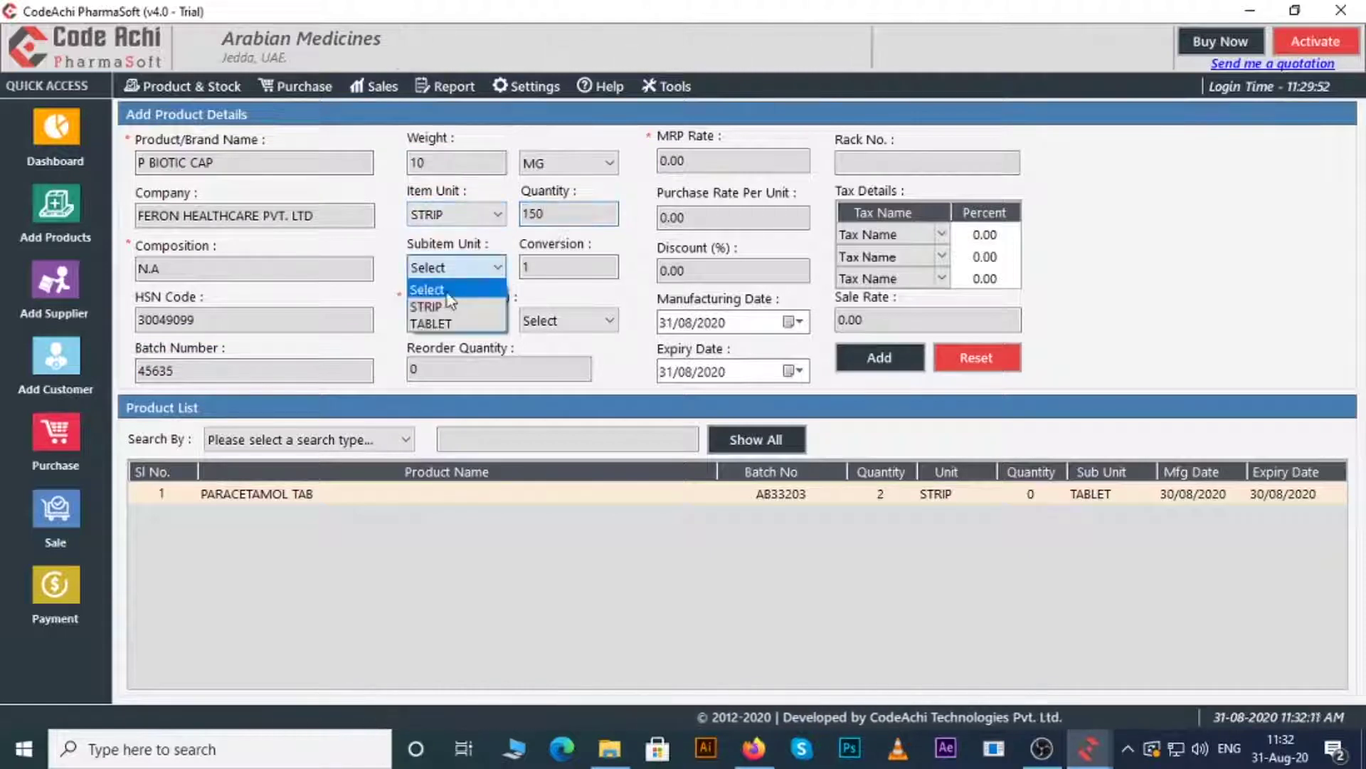
click(431, 324)
click(527, 269)
text(5)
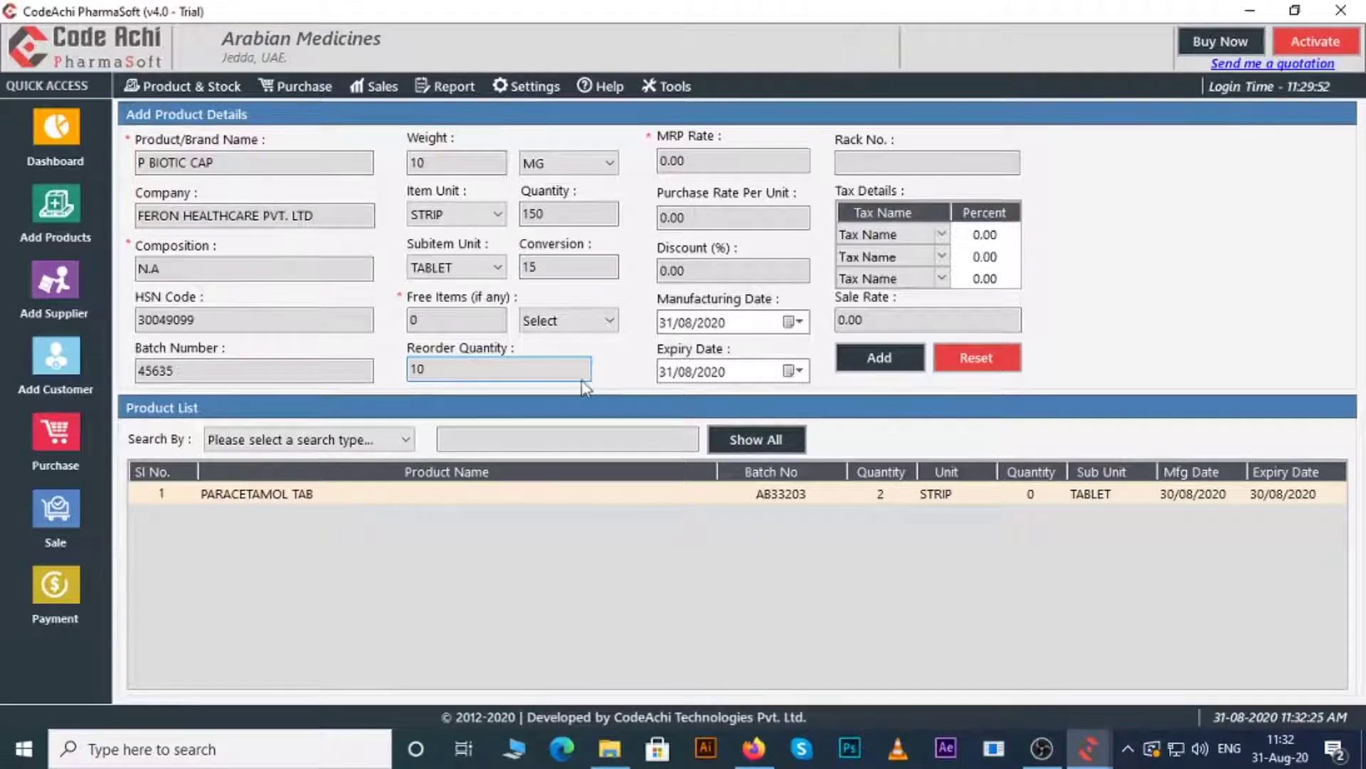
- Enter MRP 20, purchase rate 18, manufacturing date 08/07/2020 and expiry 11/08/2021
click(666, 160)
text(20)
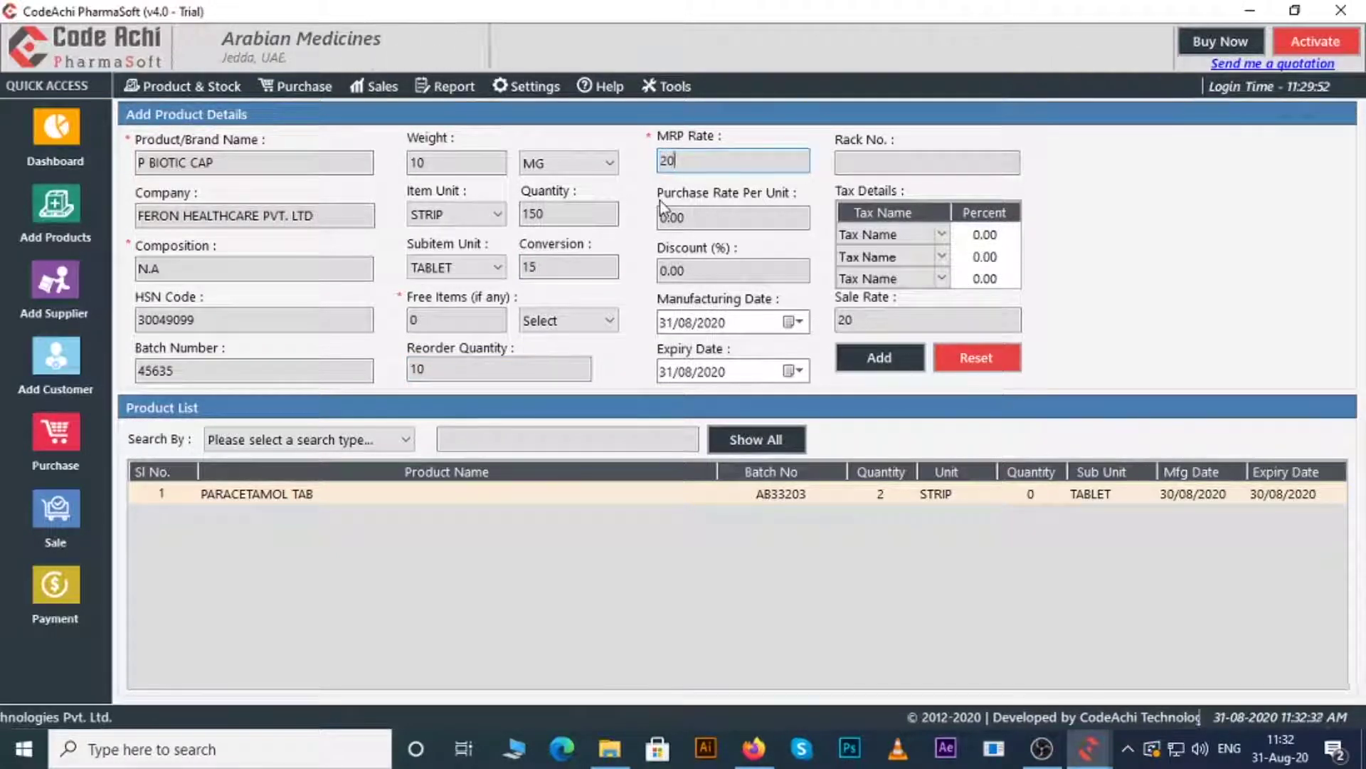
click(662, 213)
text(18)
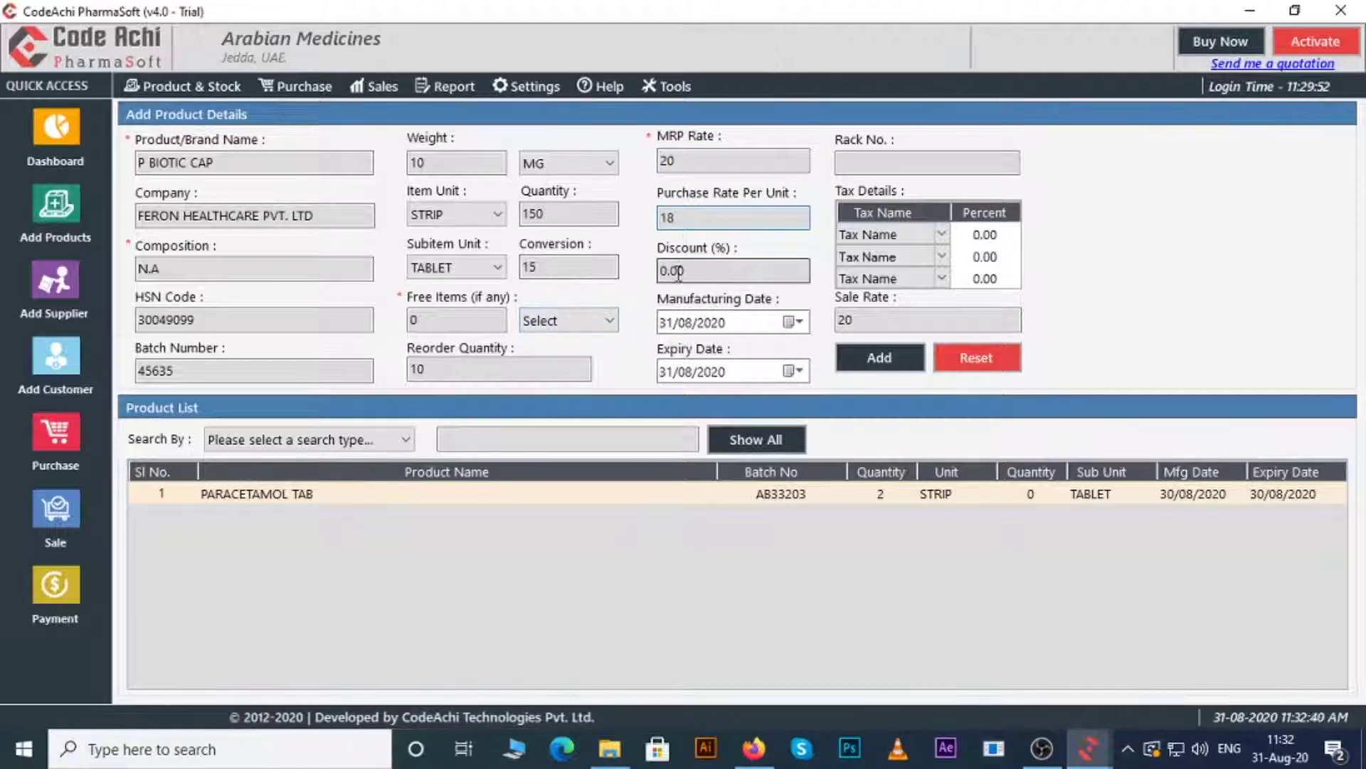
click(796, 322)
click(811, 344)
click(768, 459)
click(736, 410)
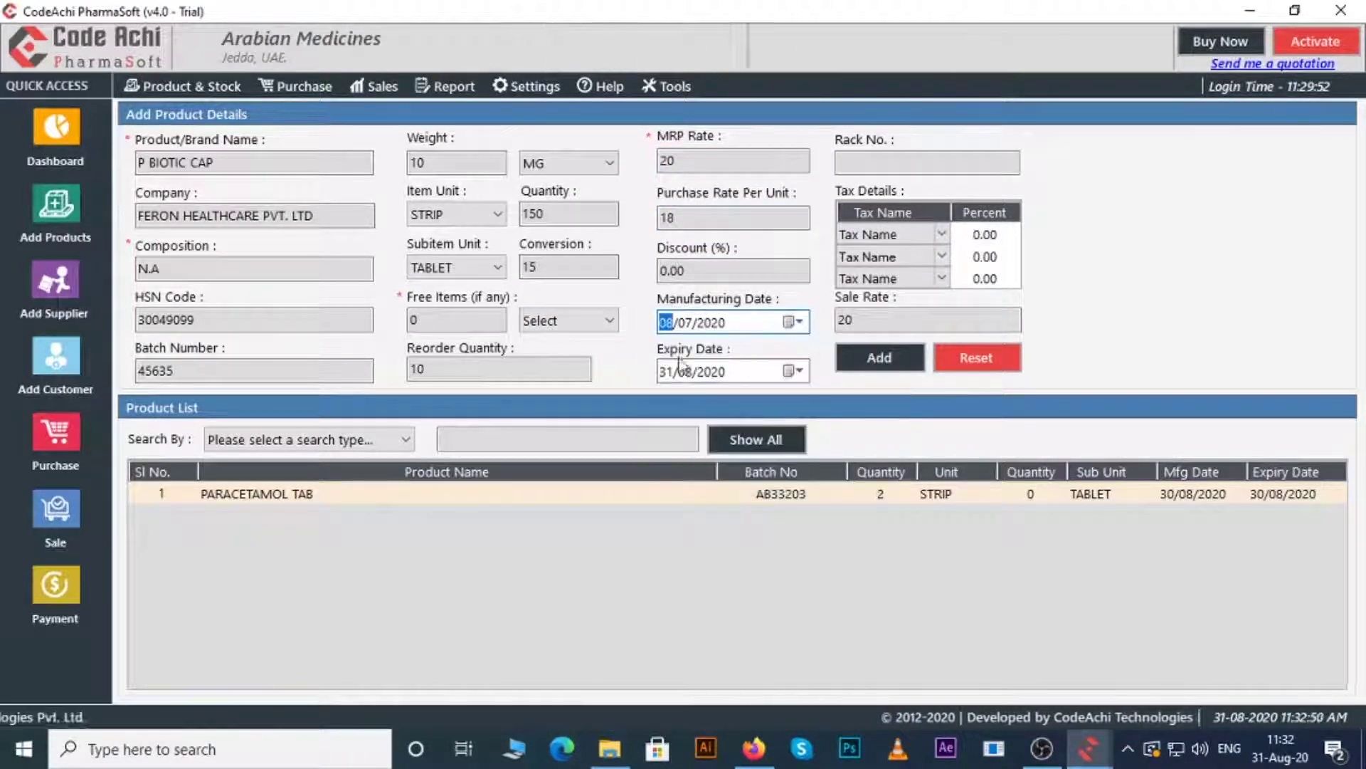
click(795, 370)
click(726, 396)
click(848, 468)
click(769, 462)
- Set rack number 2 and taxes CGST@5 and SGST@5, checking the recalculated sale rate
click(858, 162)
text(2)
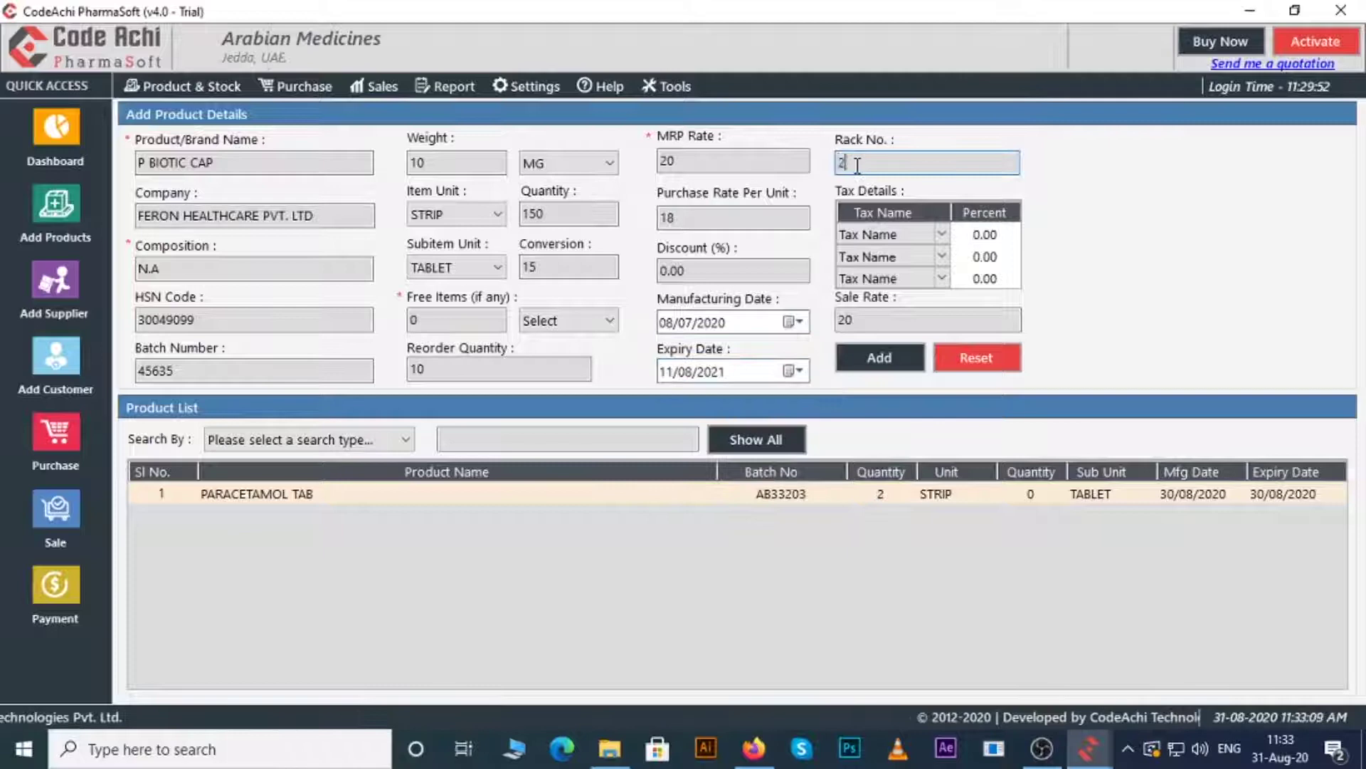
click(942, 234)
click(875, 275)
click(941, 257)
click(876, 315)
click(925, 320)
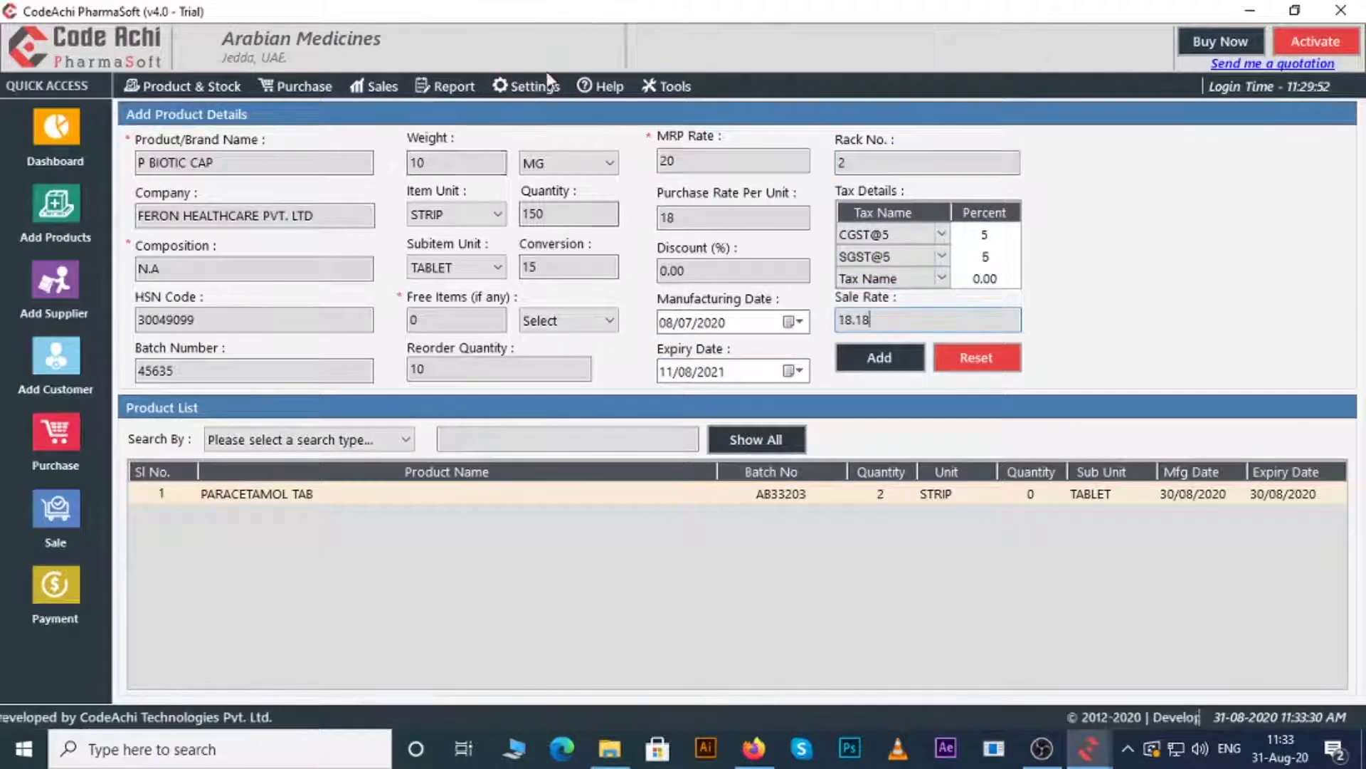
click(535, 85)
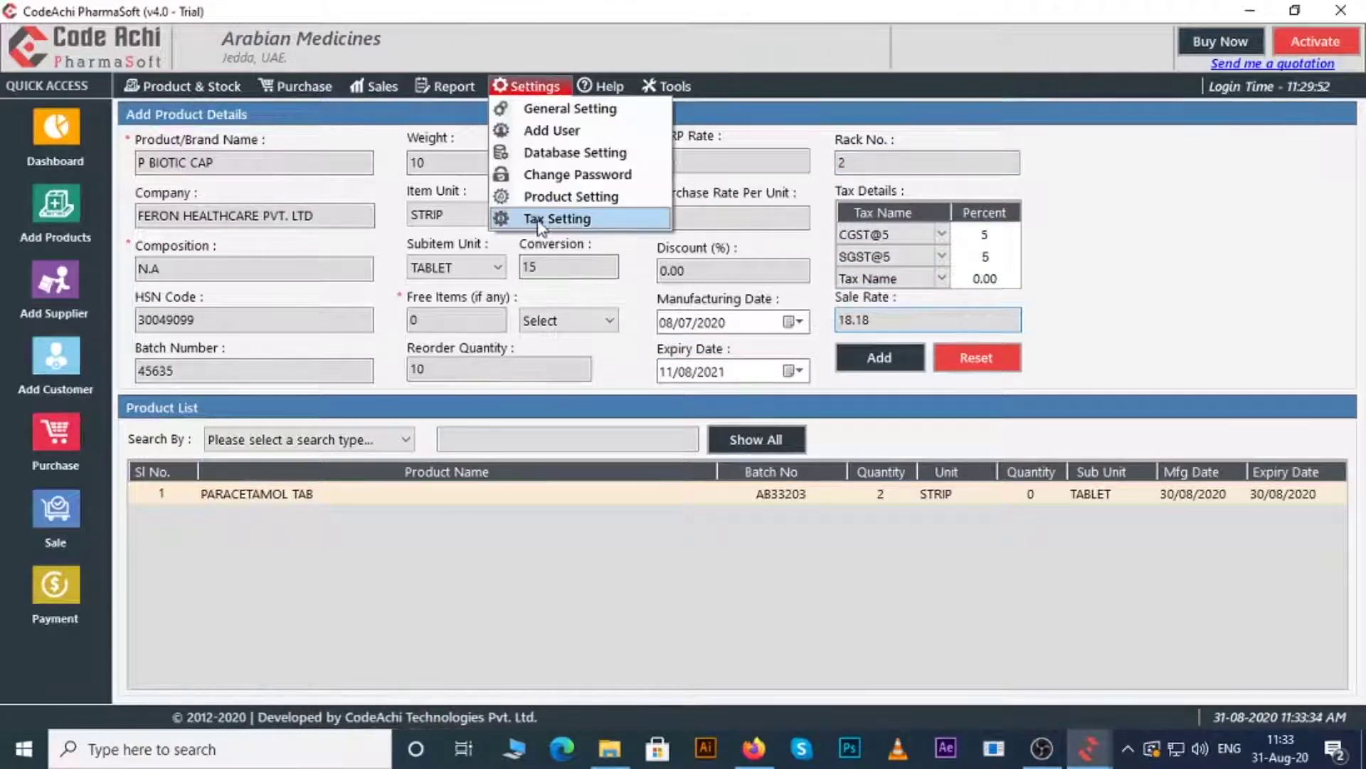
- Close the tax settings and confirm P BIOTIC CAP was added to the product list
click(539, 219)
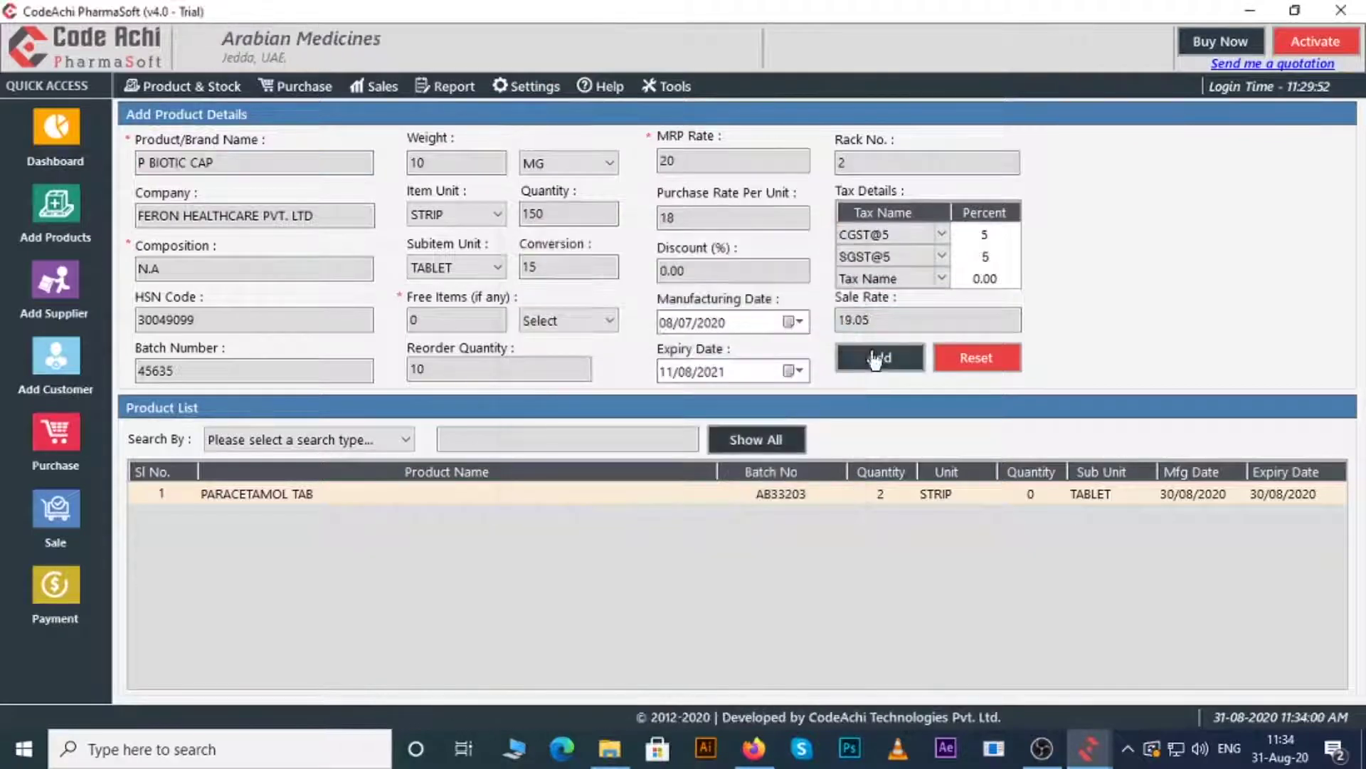
click(875, 356)
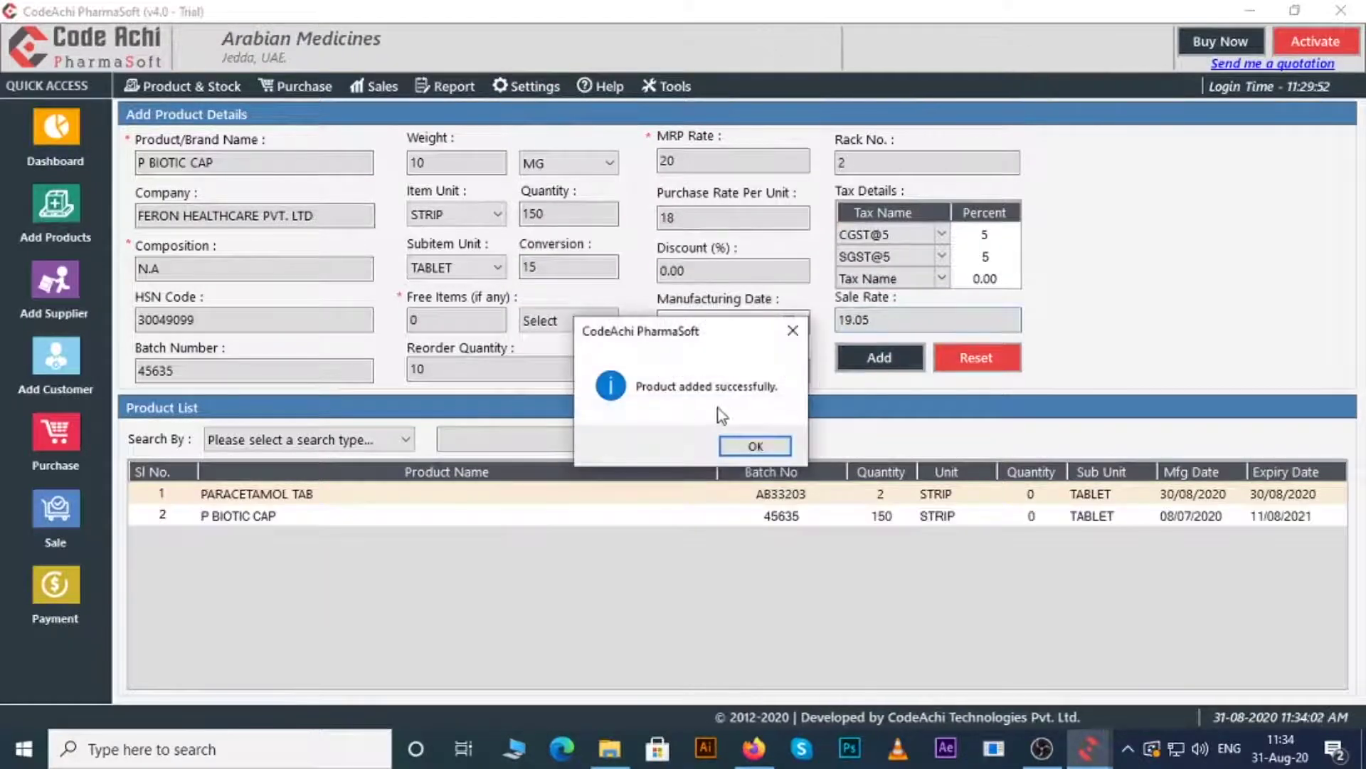
click(755, 445)
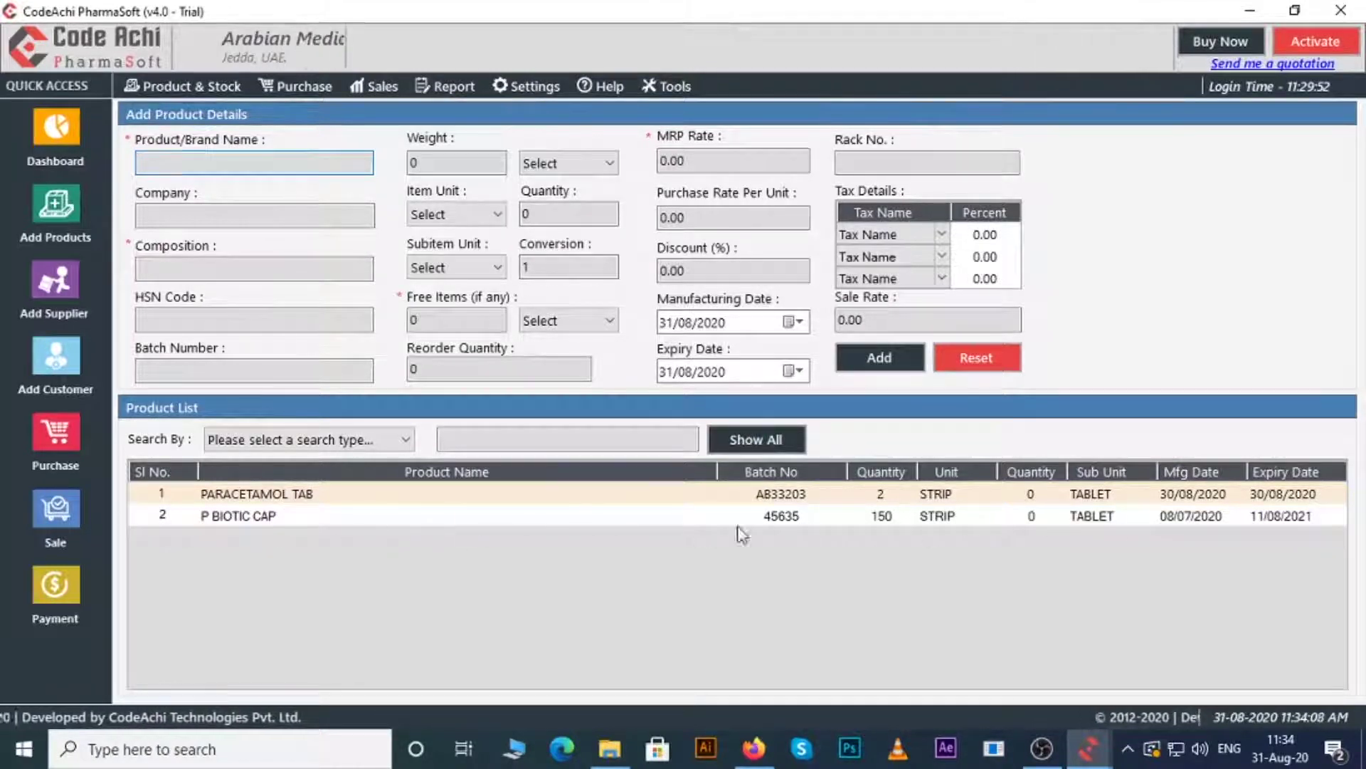
- Reload the P BIOTIC CAP row, replace the quantity's last digit with 4, and update it
right_click(464, 517)
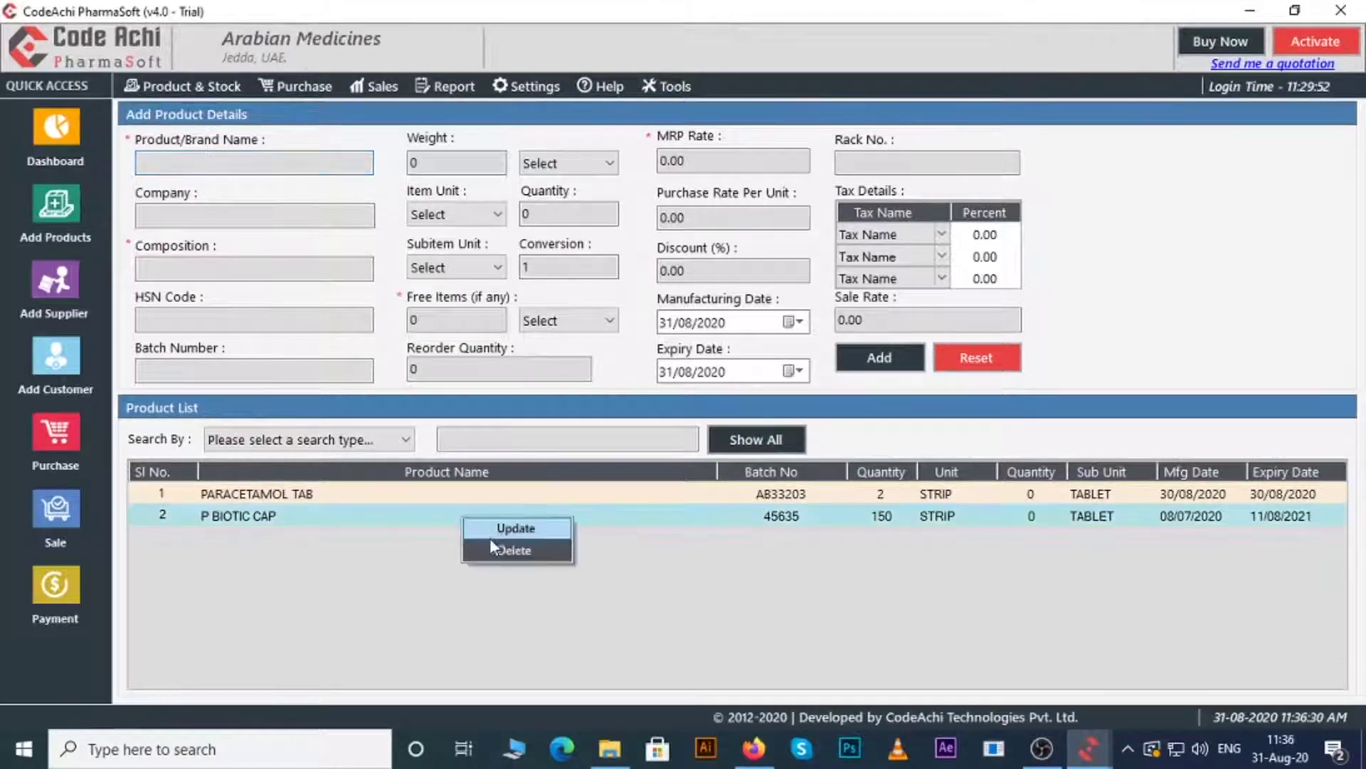
click(495, 530)
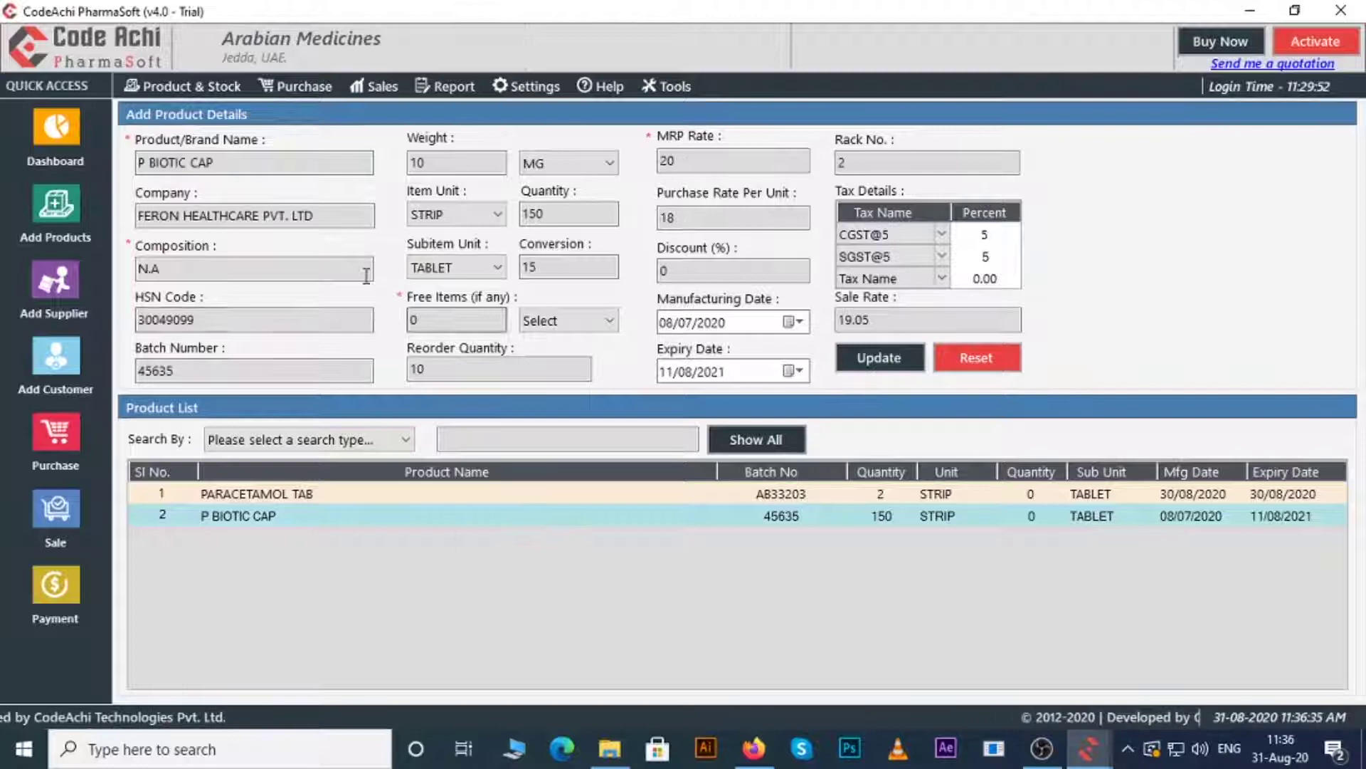
click(569, 214)
key(BackSpace)
text(4)
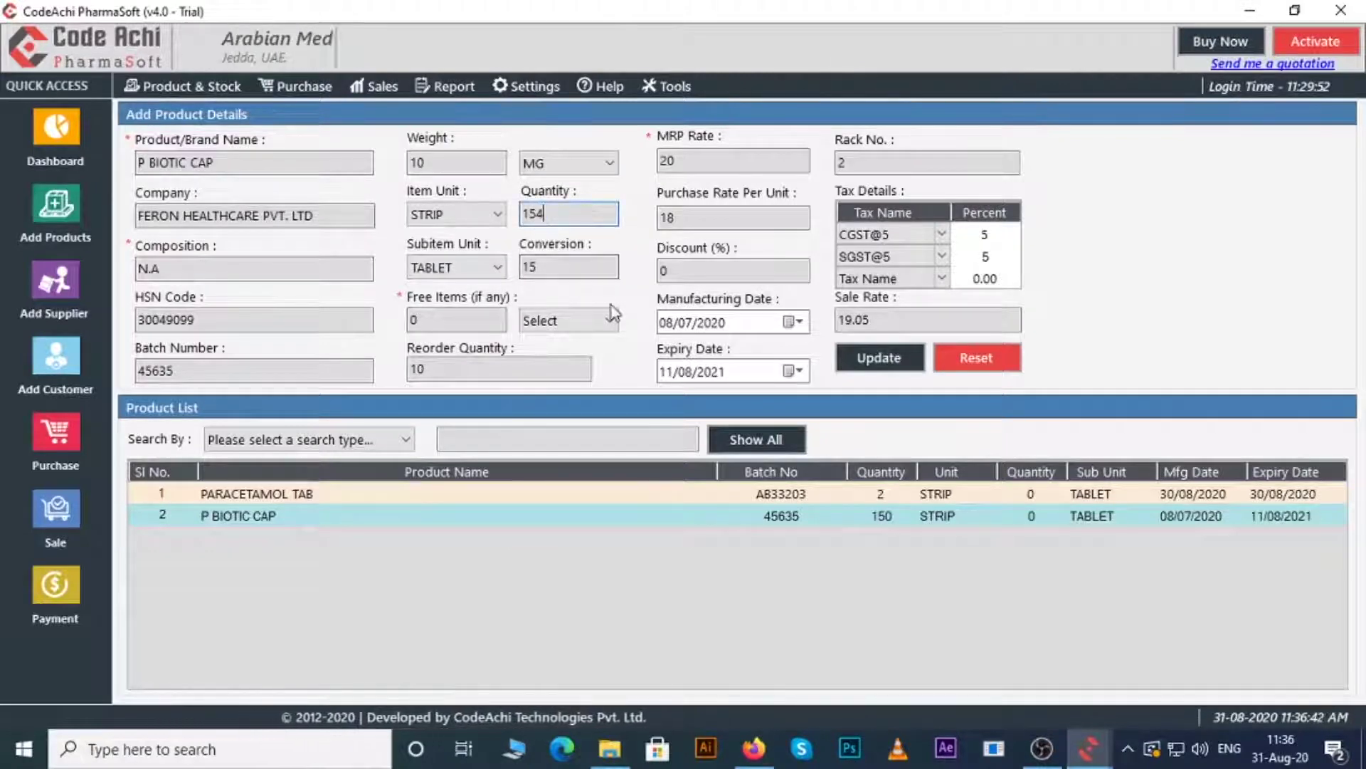
click(866, 361)
click(748, 447)
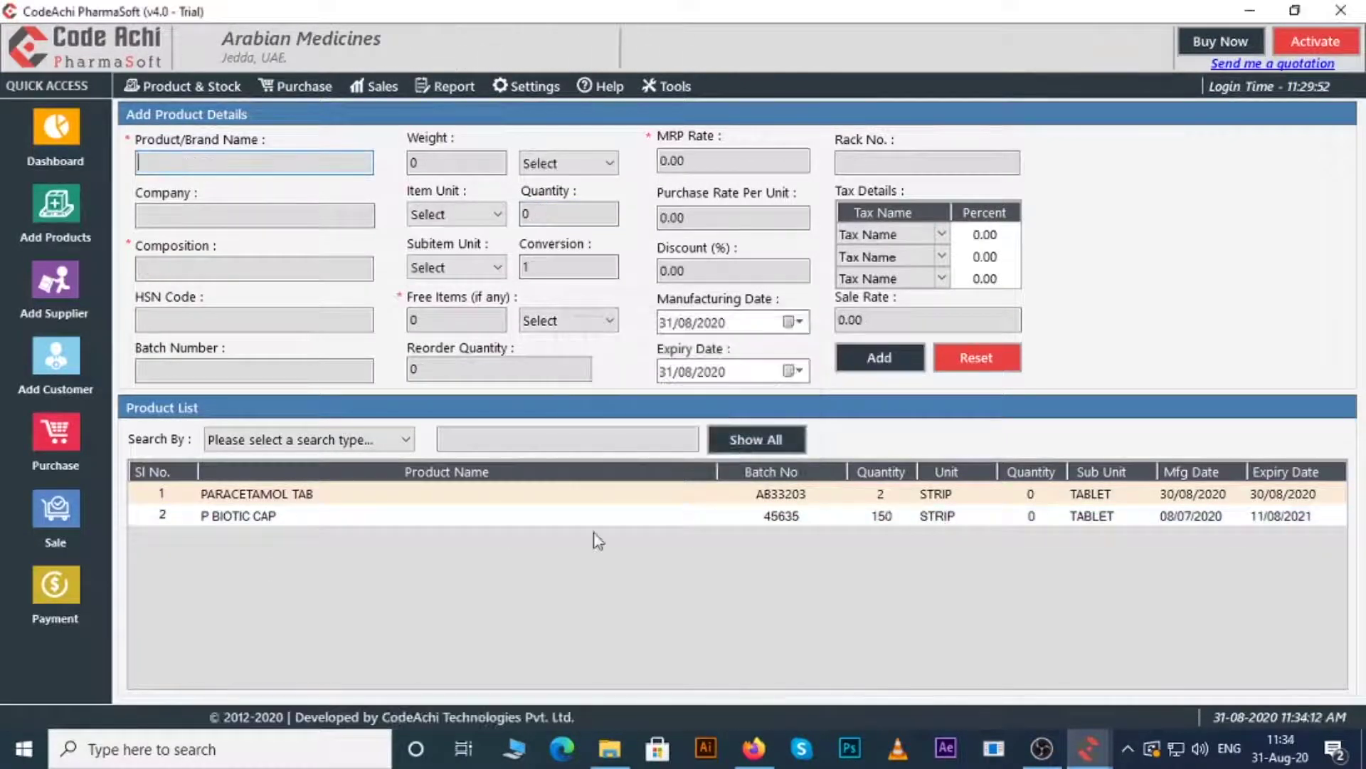
- In a new supplier form, enter the supplier's name, address, state West Bengal, city Kolkata and pin code
click(62, 283)
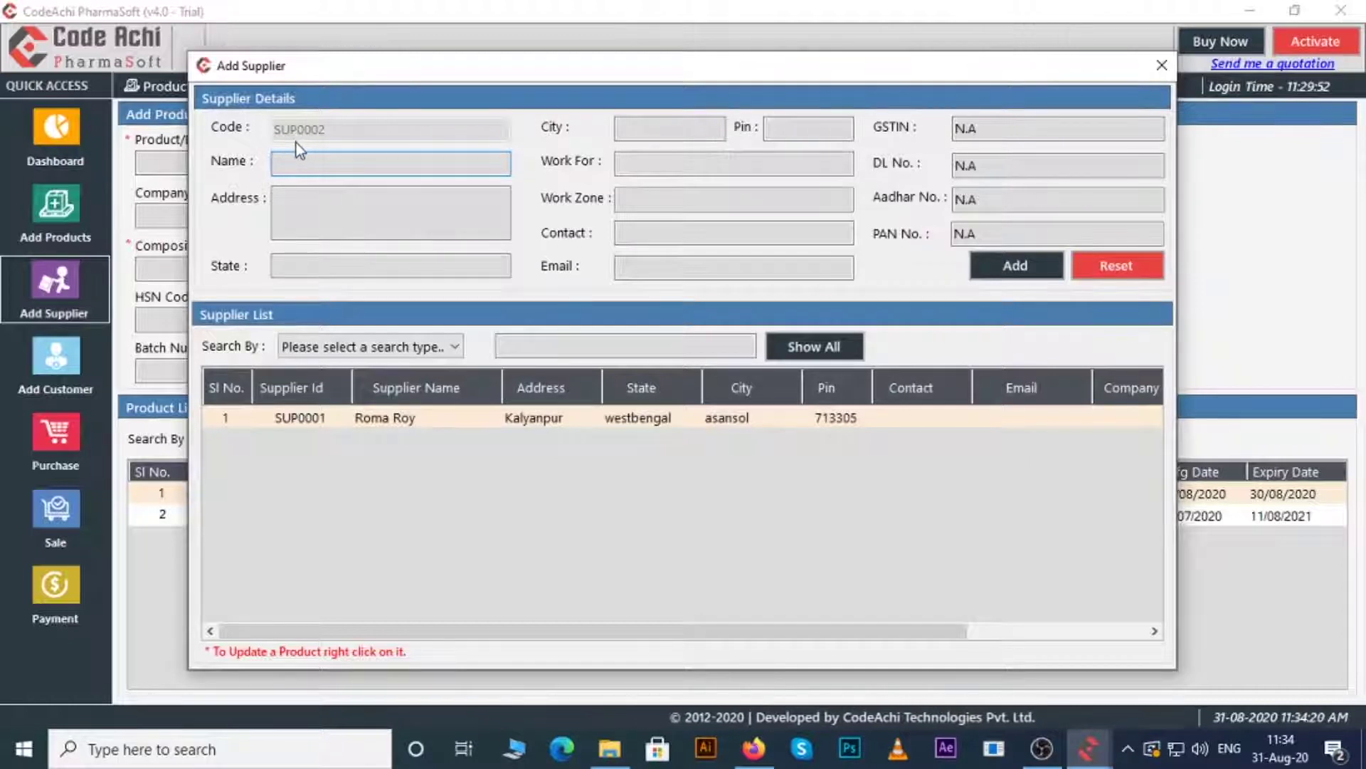
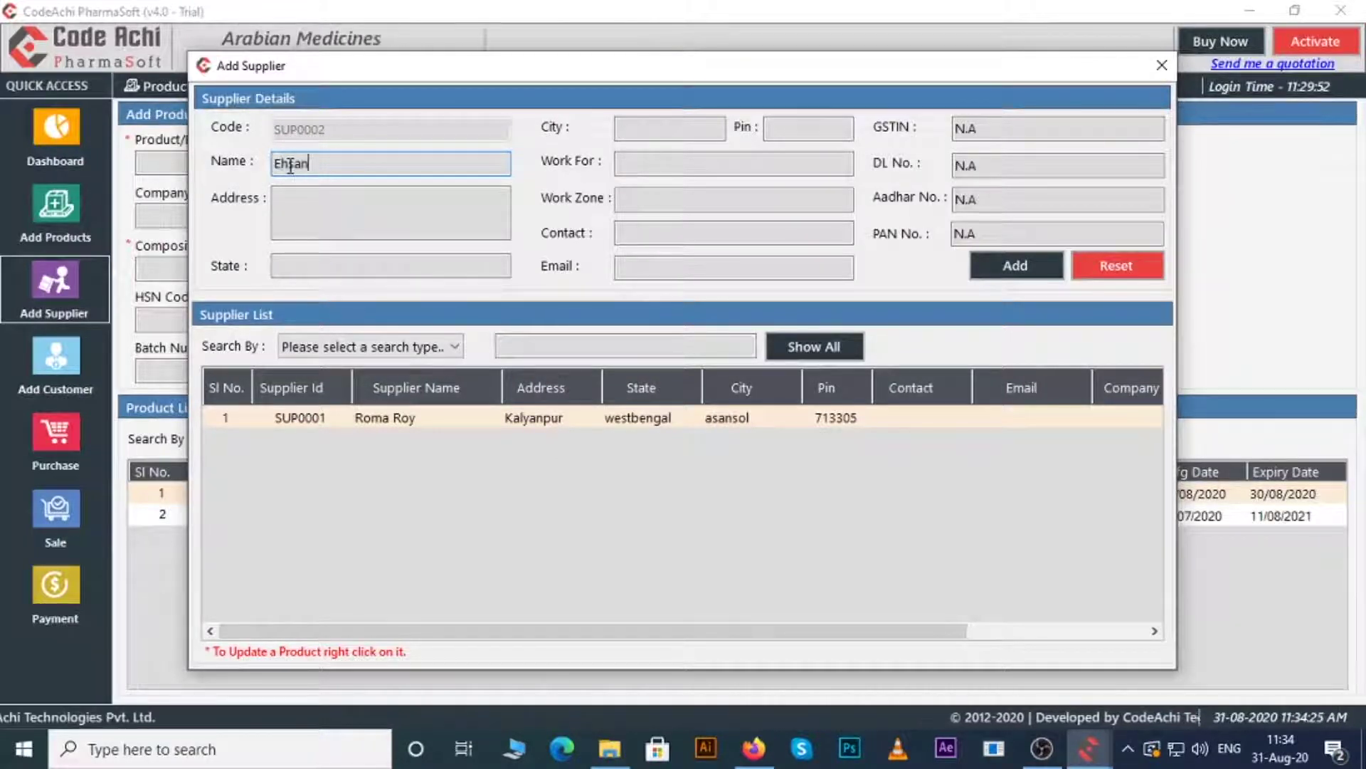
click(293, 213)
text(KOlkata)
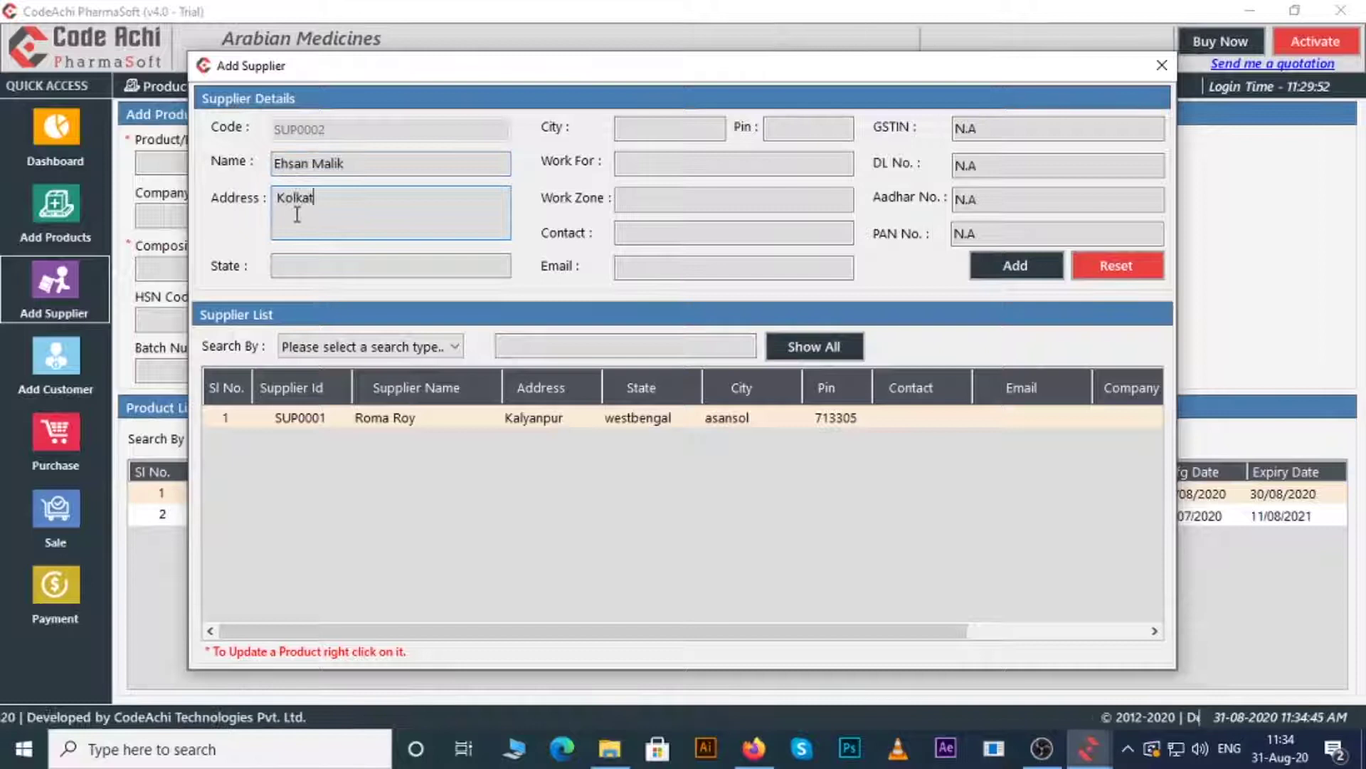
click(324, 265)
text(West Bengal)
key(Tab)
text(Kolkata)
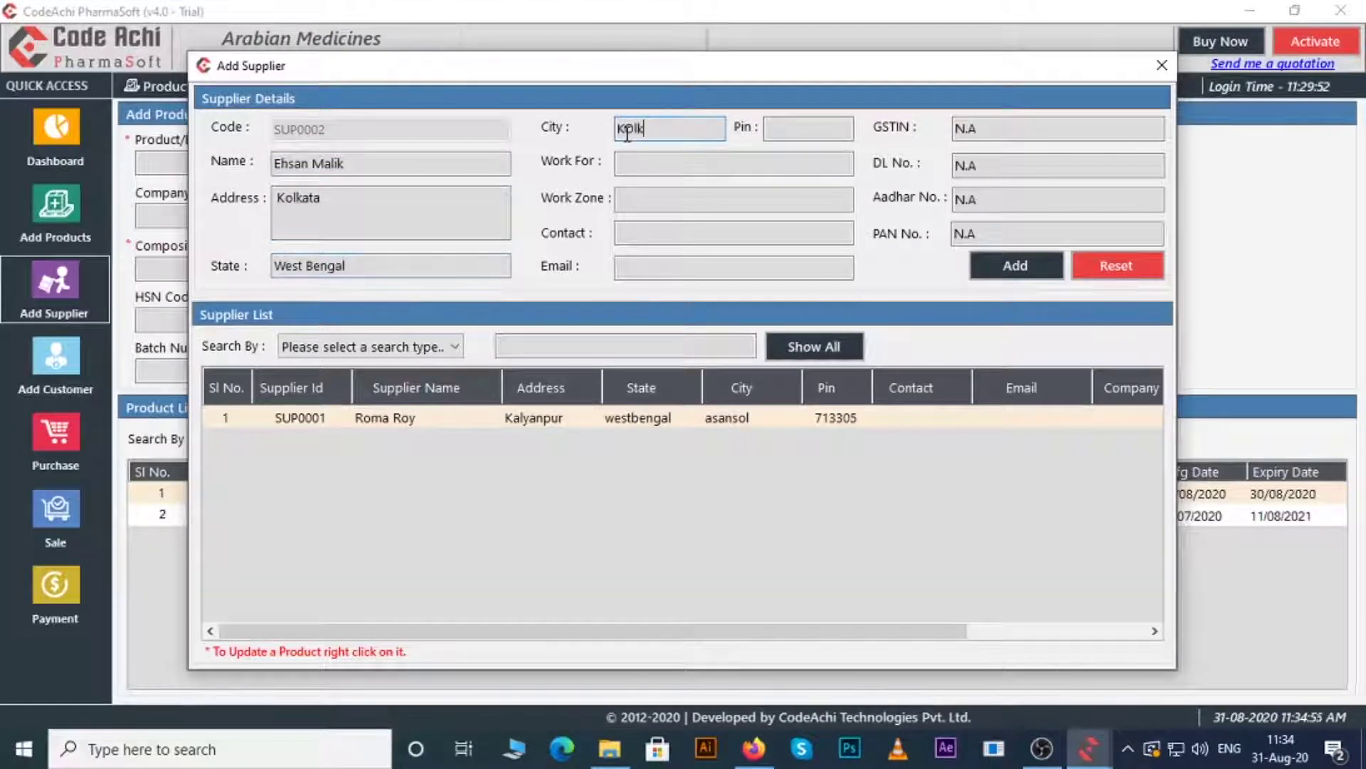
key(Tab)
text(700029)
- Set Work For to Lukas Medicine, work zone 'Kolkata, Sealdah', plus contact number and e-mail
click(700, 162)
text(Lukas Medicine)
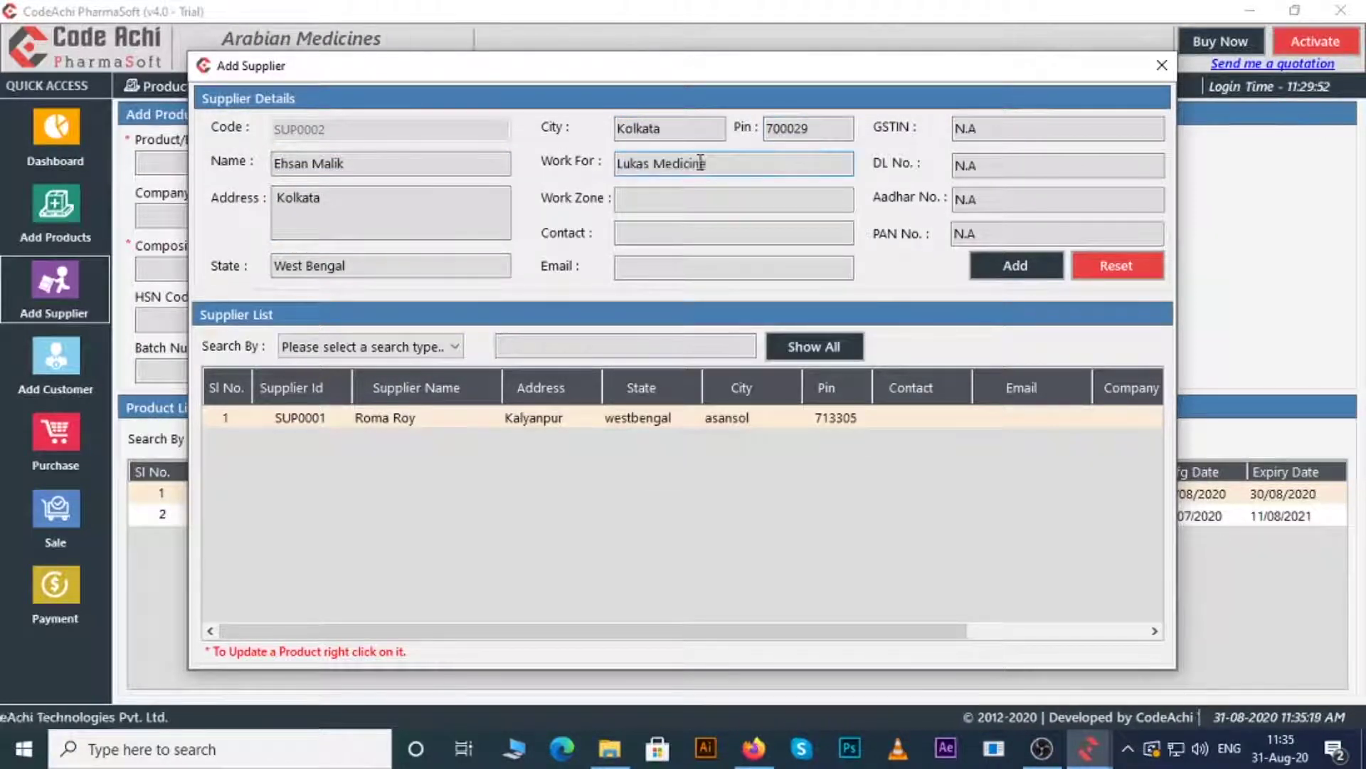
click(649, 201)
text(Kolkata, Sealdah)
click(662, 232)
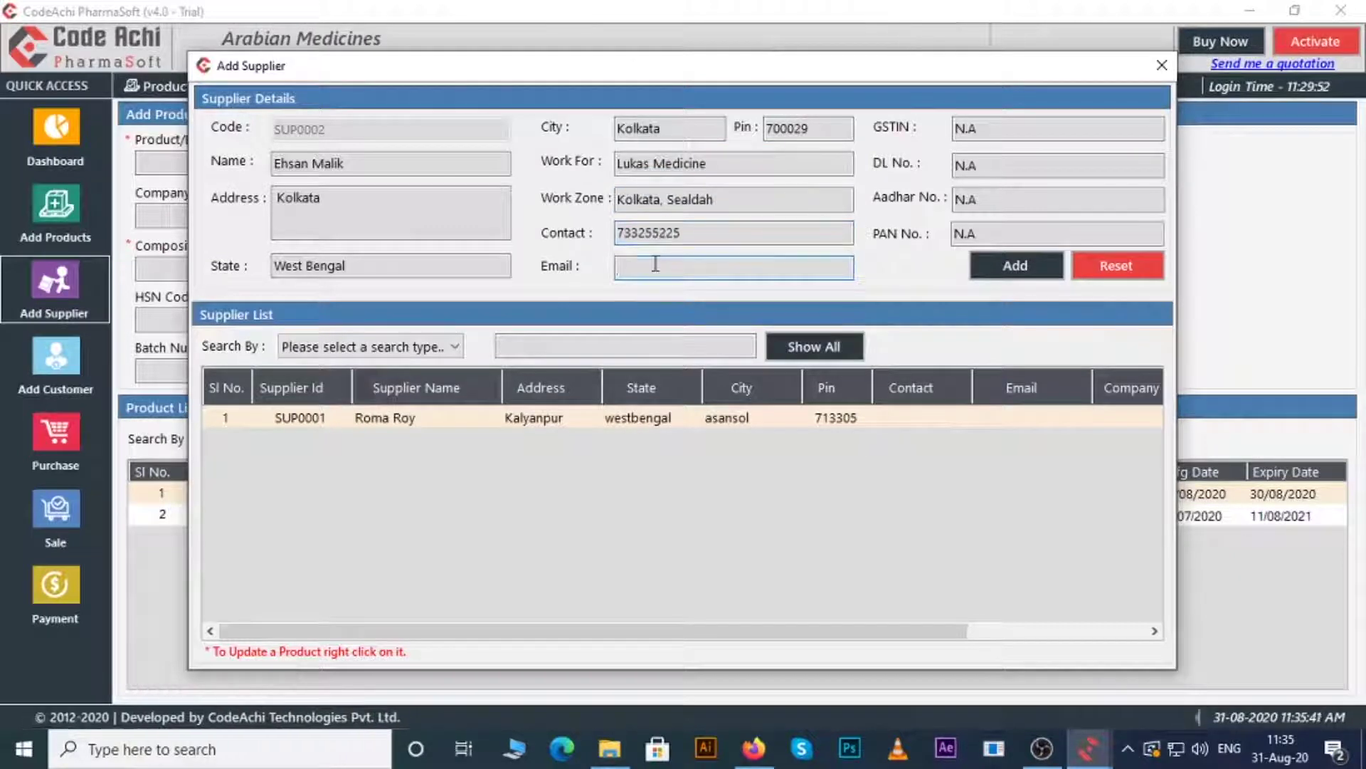
click(653, 265)
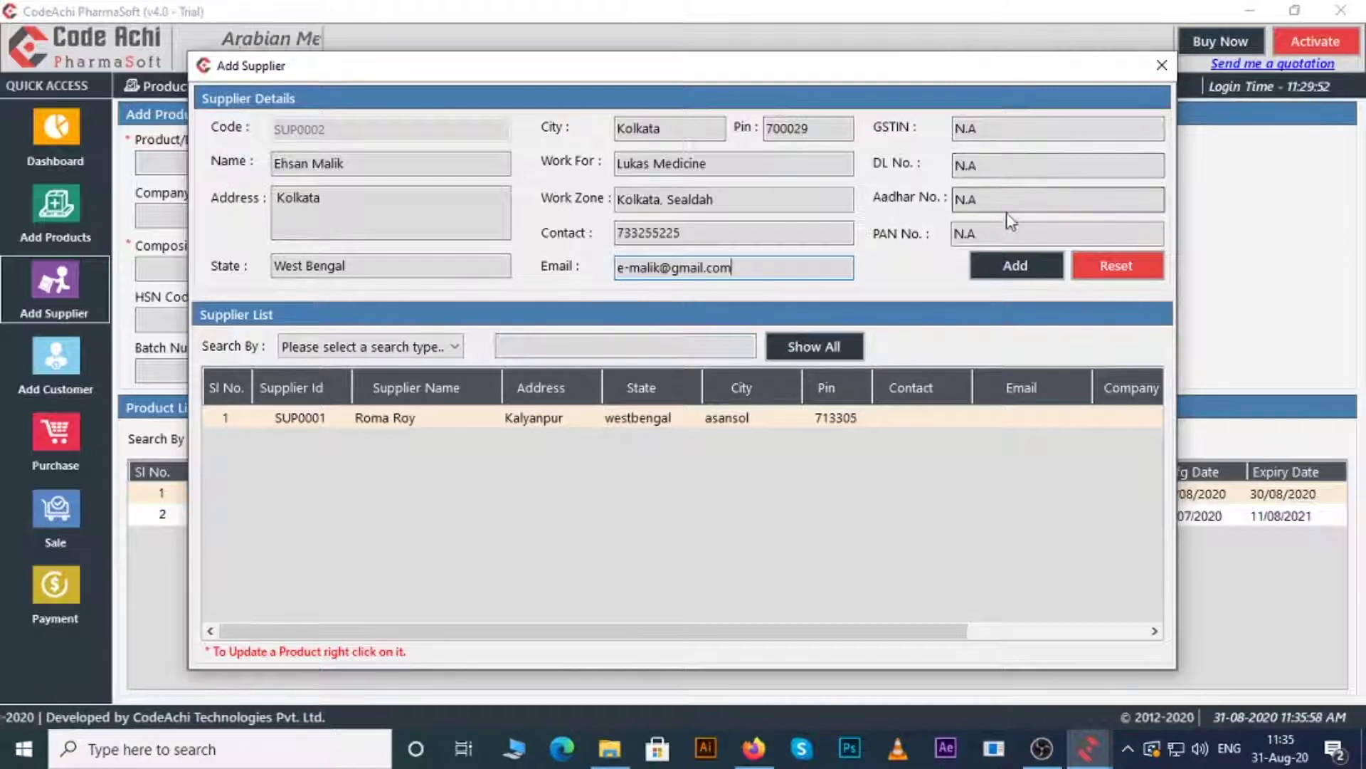
- Save the supplier, confirm it appears in the list, and close the supplier window
click(1032, 271)
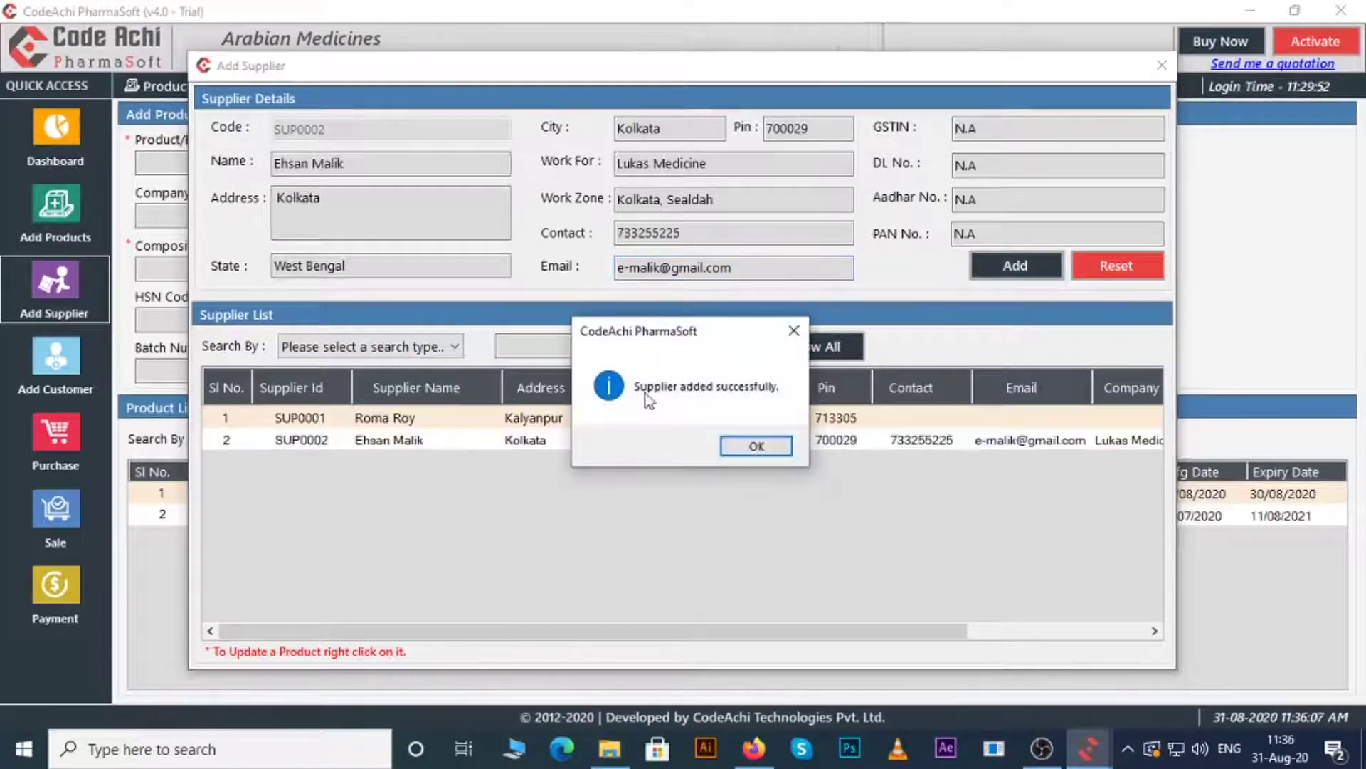
click(755, 446)
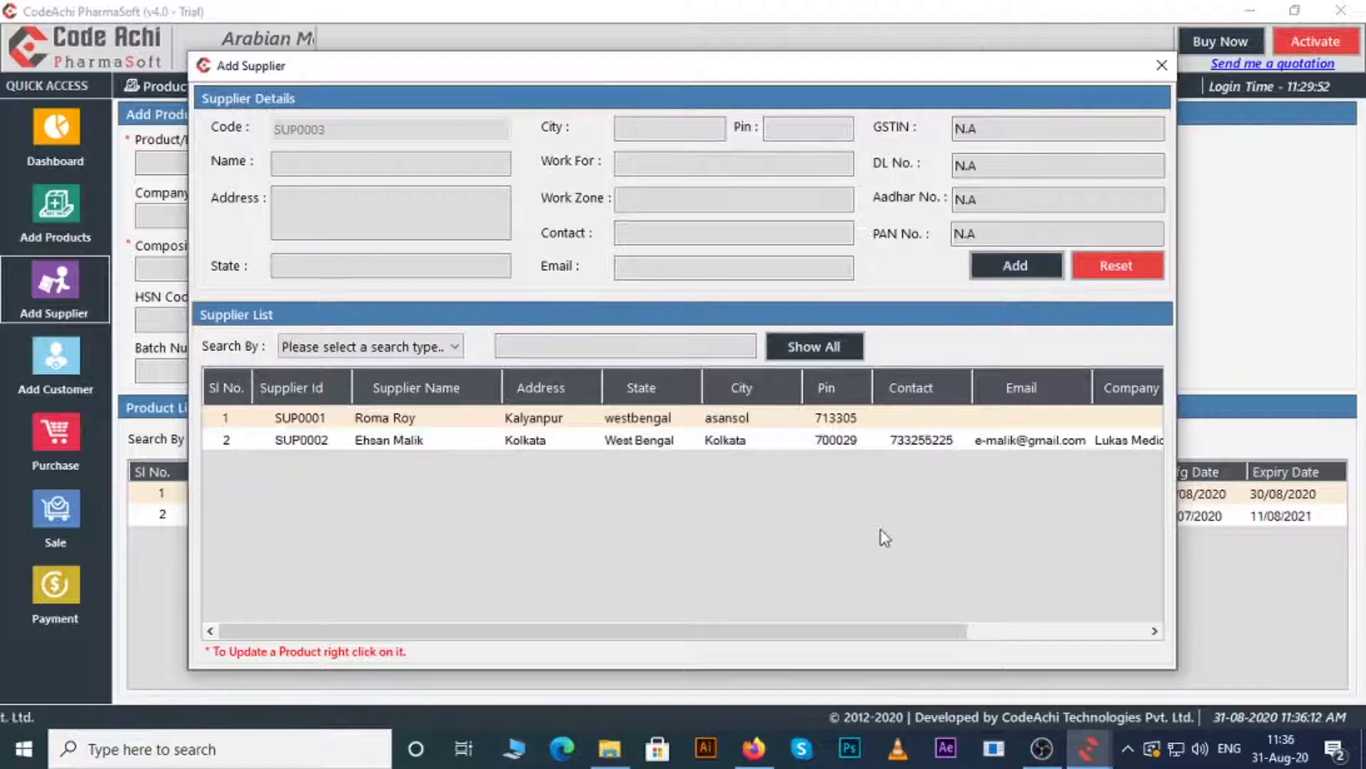
click(1022, 629)
click(299, 631)
right_click(479, 446)
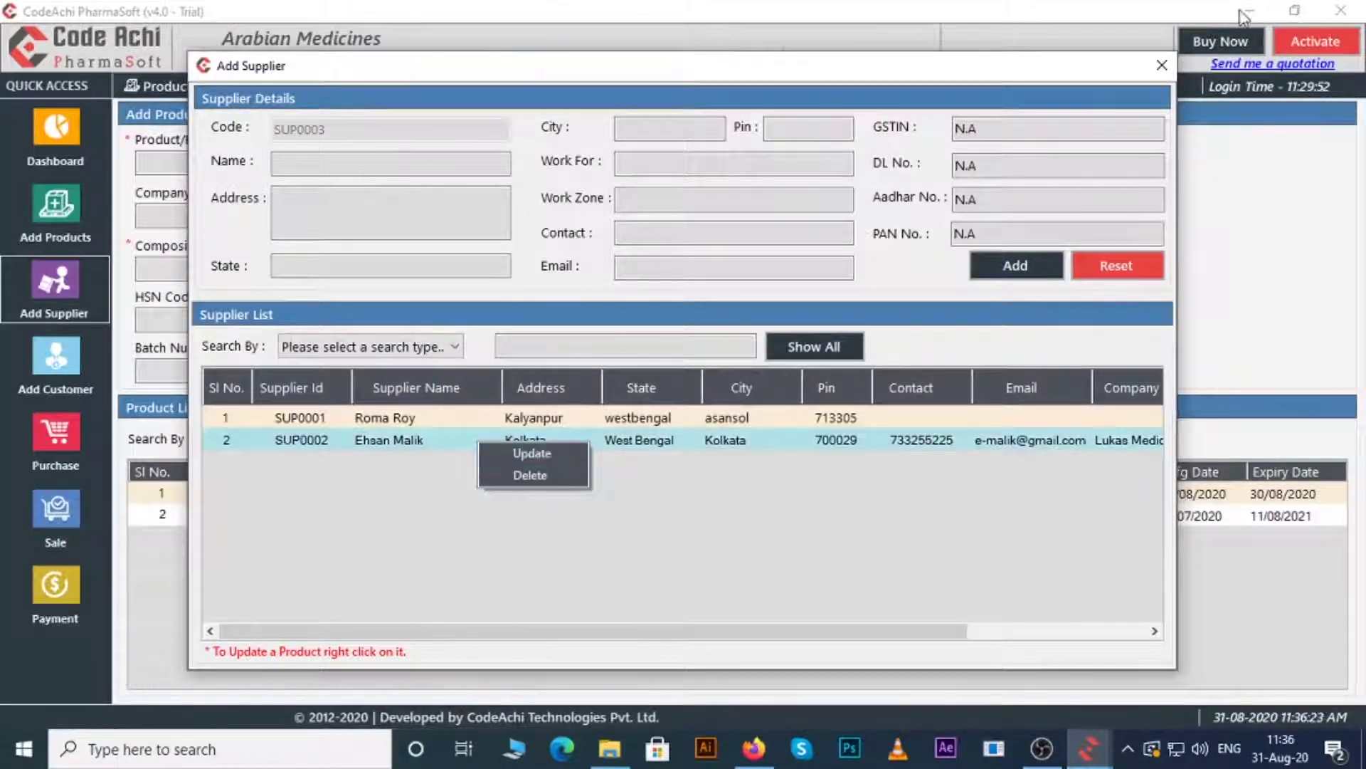
click(1162, 65)
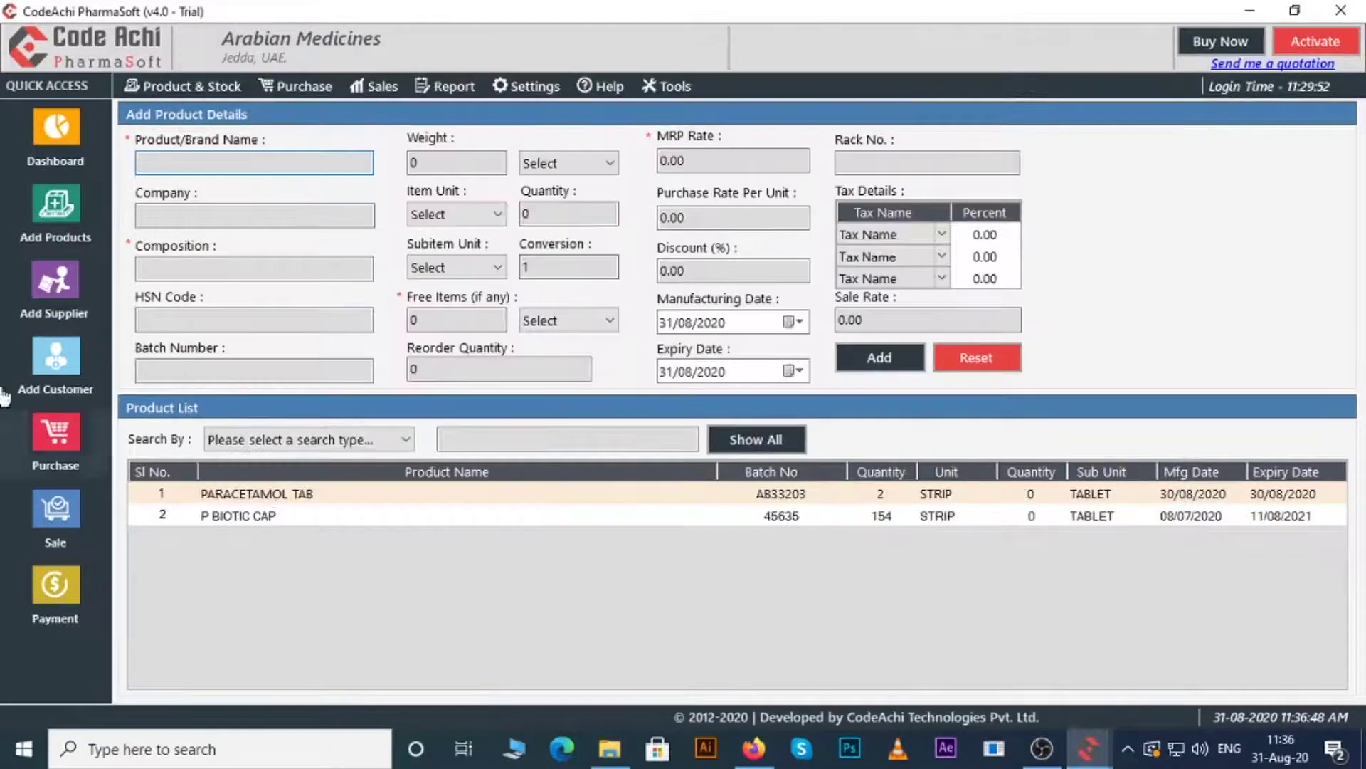
- In a new customer form, enter the customer's name, address, state West Bengal, city Kolkata and pin code
click(53, 358)
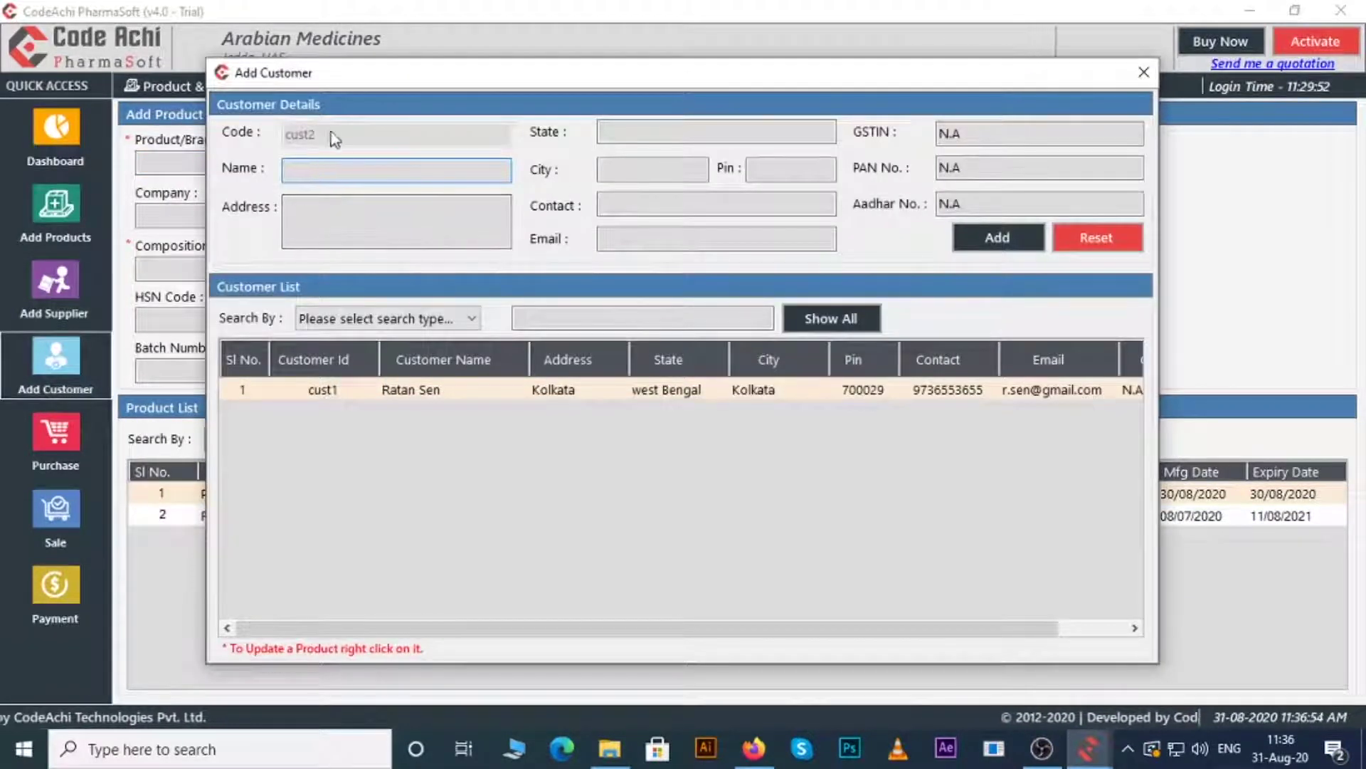
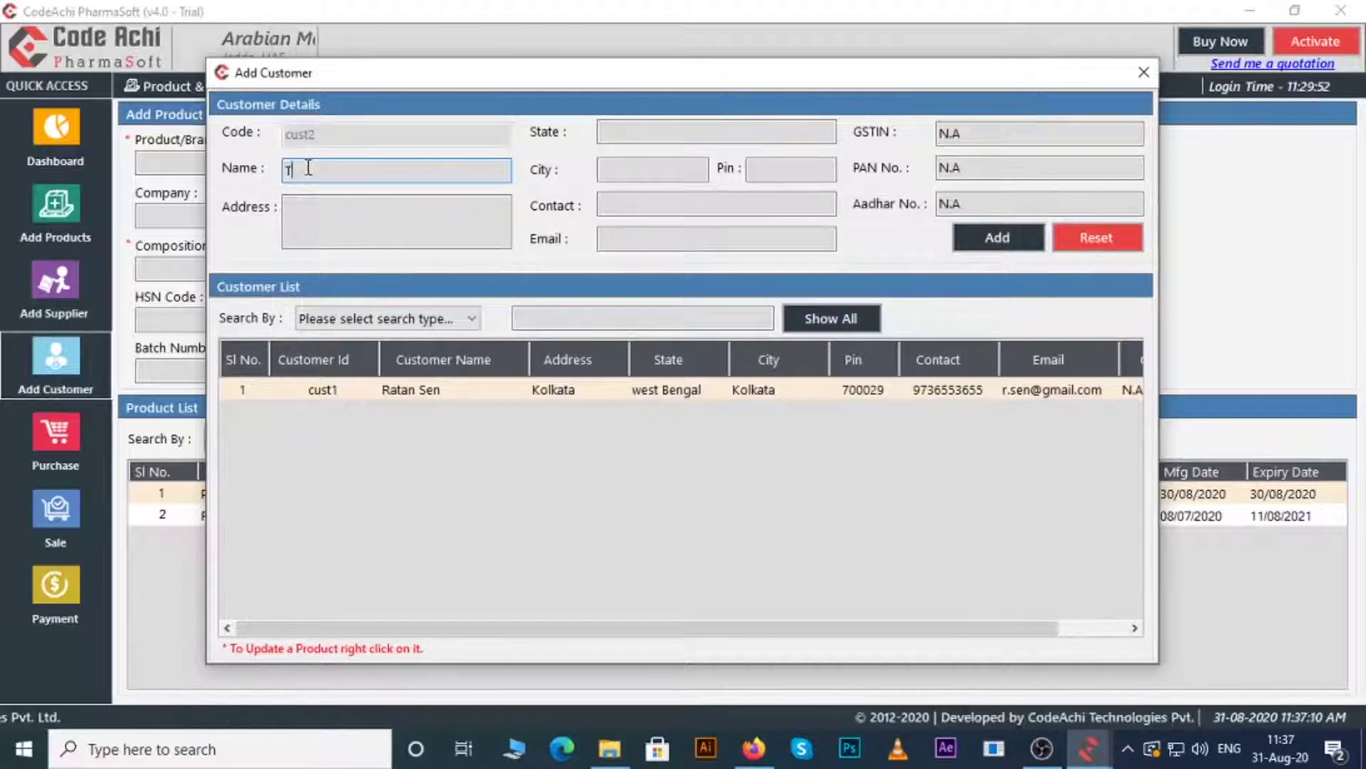
key(Tab)
text(Kolkata)
key(Tab)
text(West b)
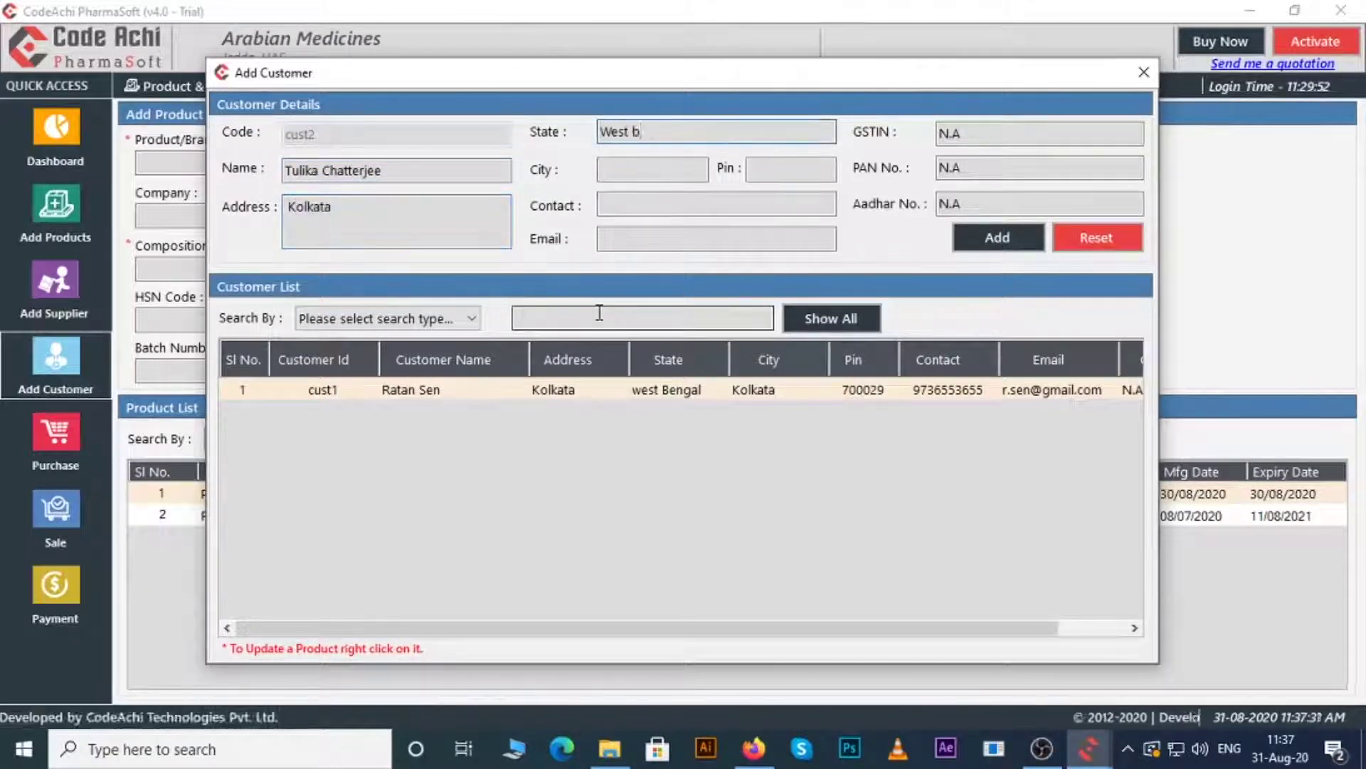
text(engal)
key(Tab)
text(Kolkata)
key(Tab)
text(700029)
- Add the customer's contact number and e-mail, then save the customer record
key(Tab)
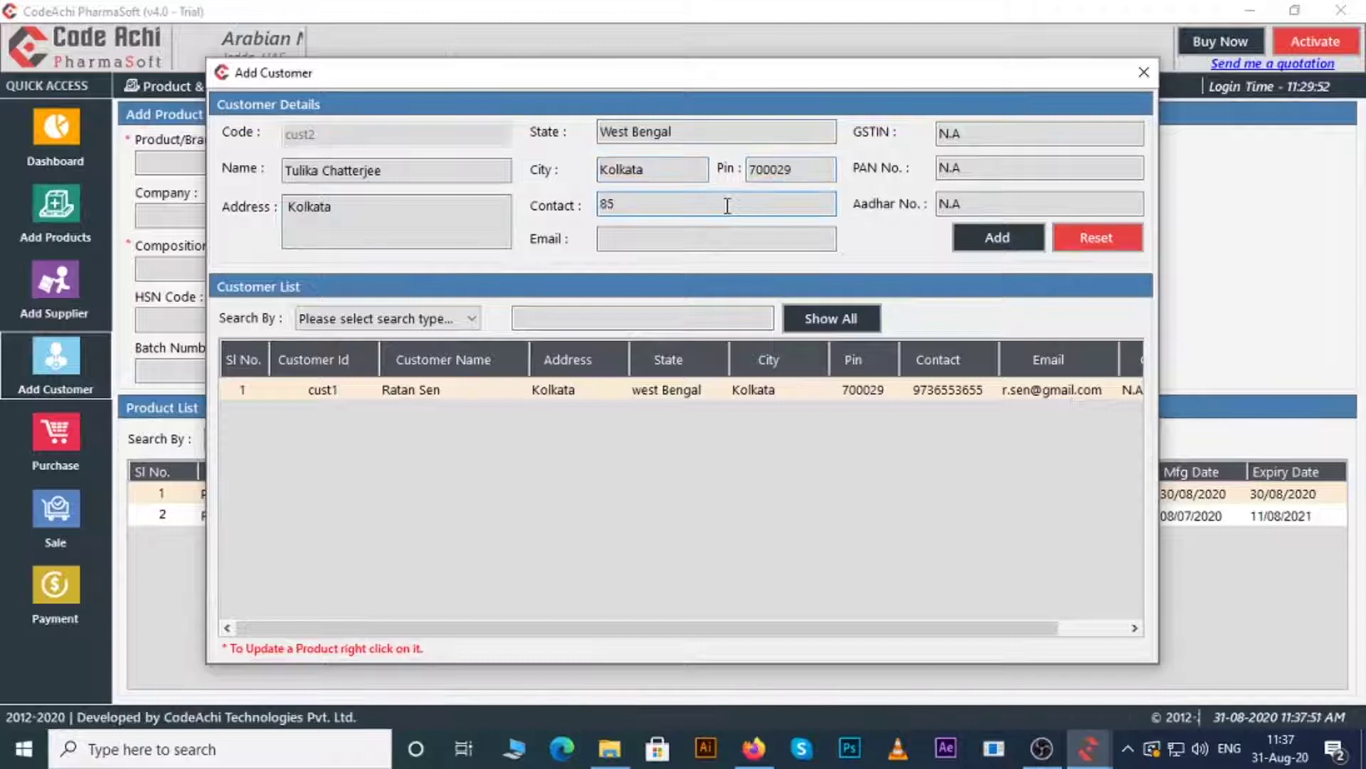
key(Tab)
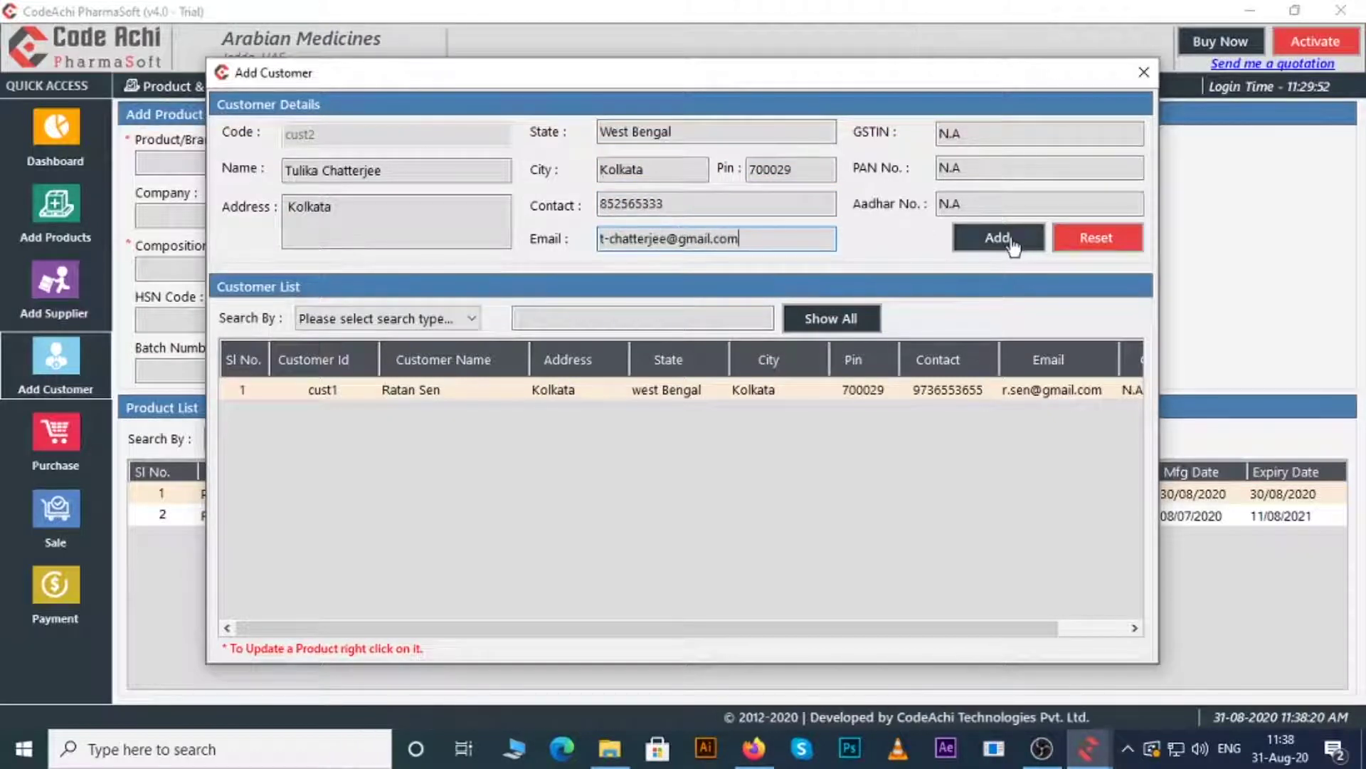
click(1012, 245)
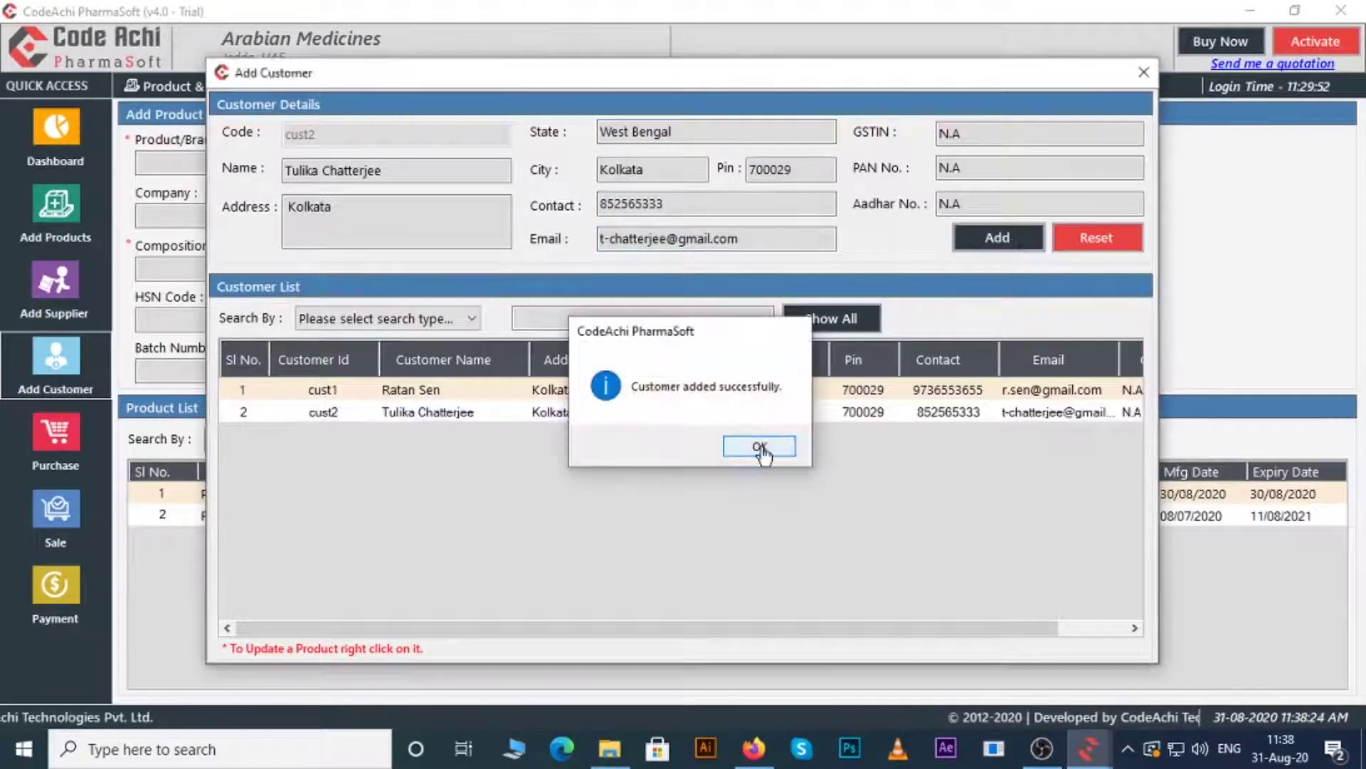
click(761, 445)
drag(951, 628, 952, 629)
- Start purchase invoice INV003 from the new supplier, dated 28/08/2020
key(Escape)
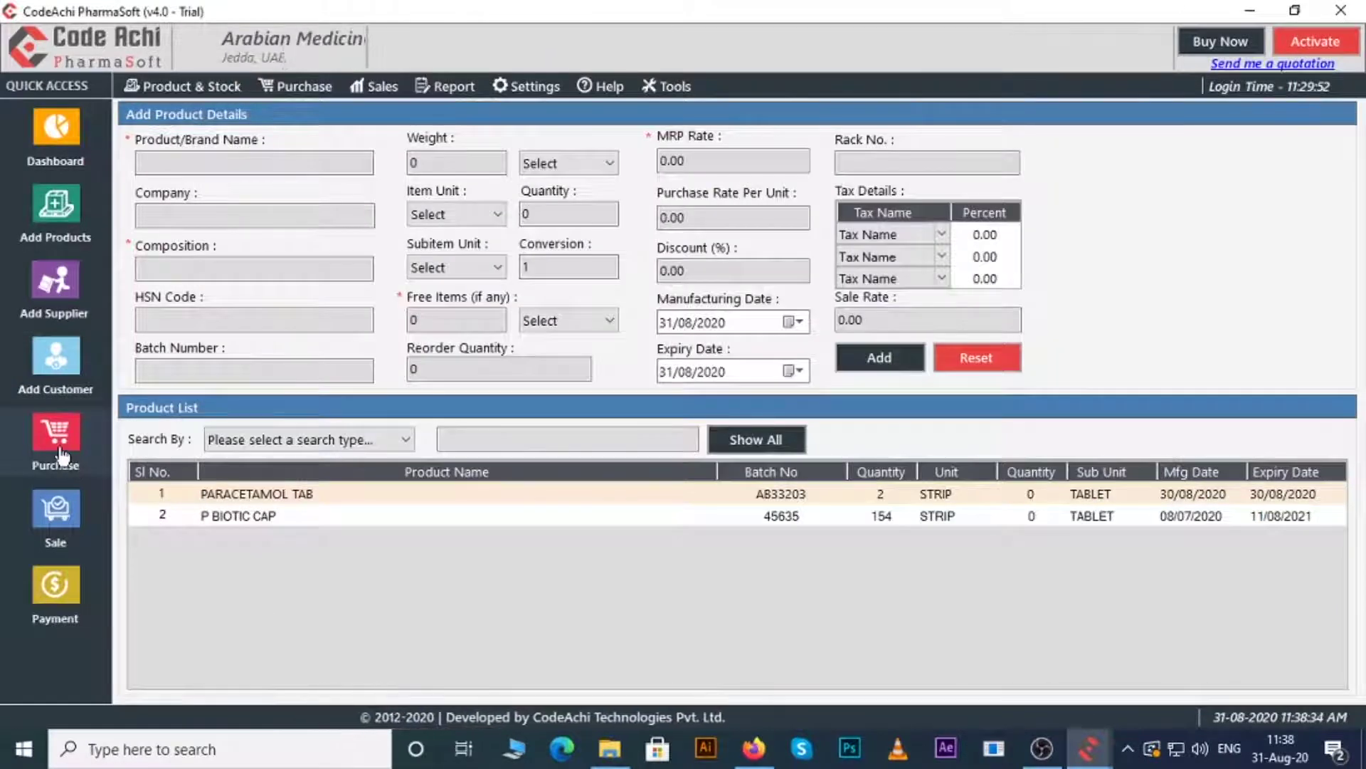
click(61, 450)
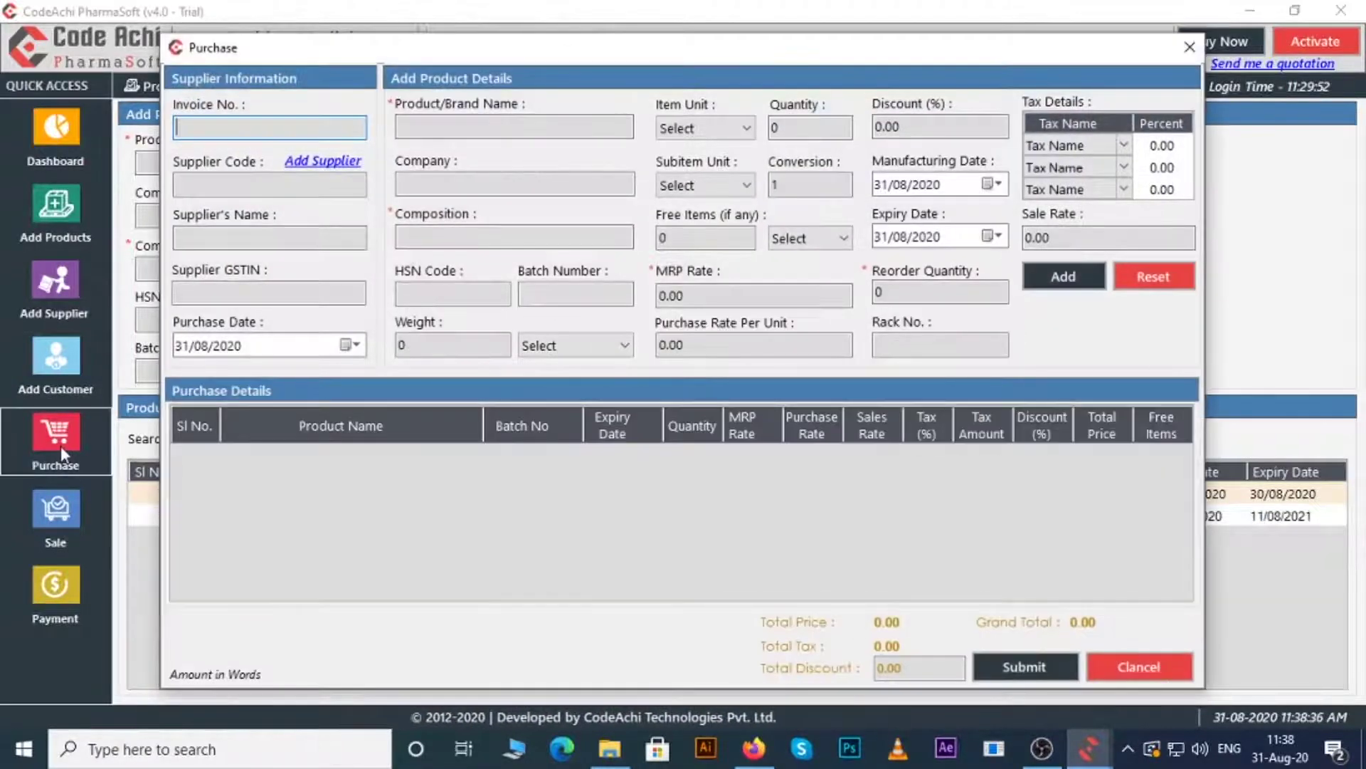
click(238, 126)
text(INV003)
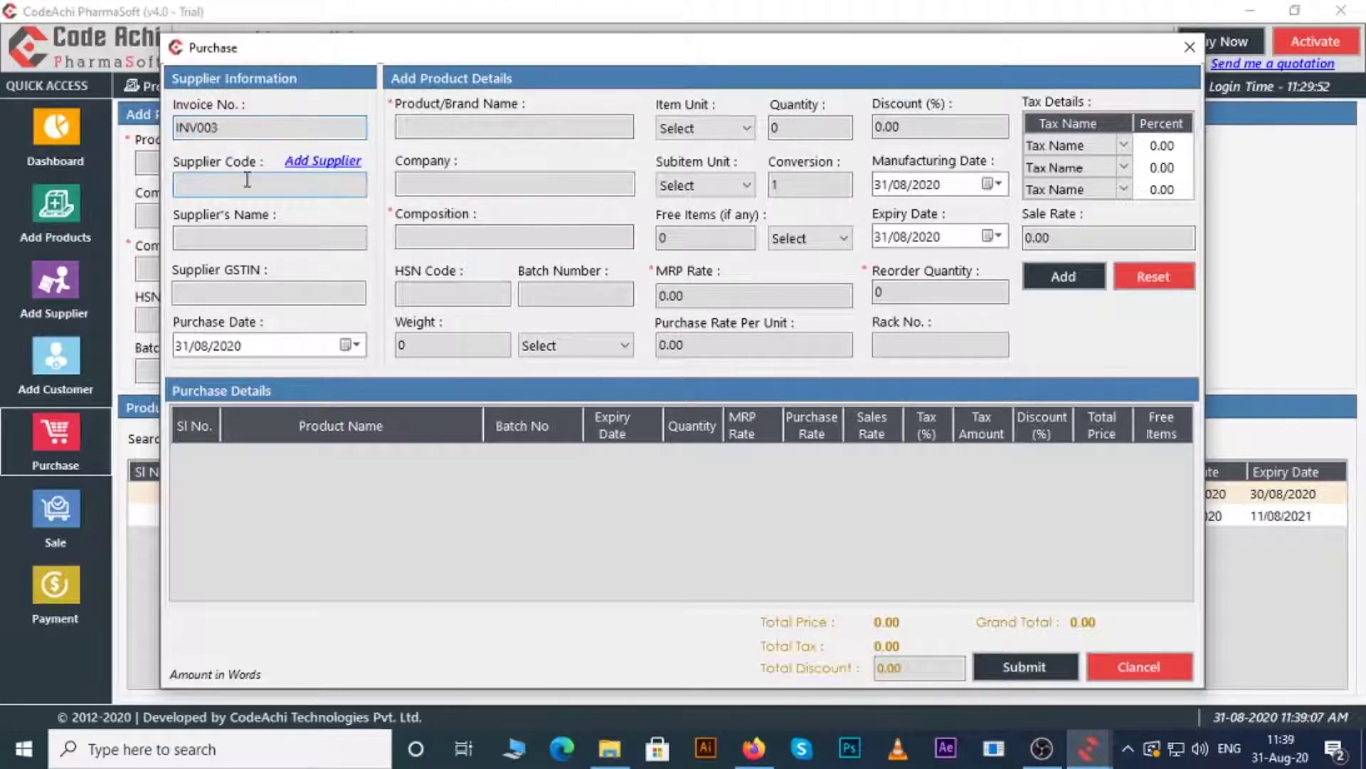
click(247, 181)
text(S)
click(214, 226)
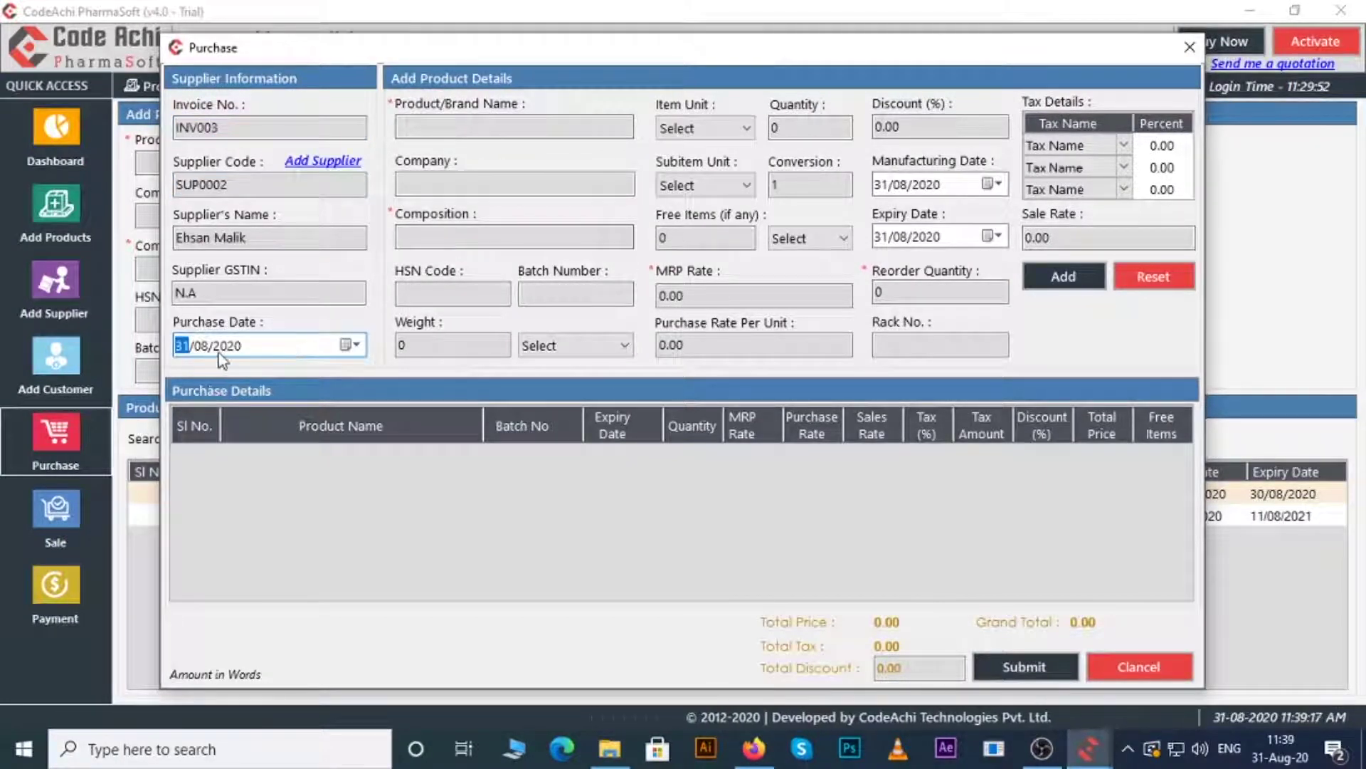
click(349, 345)
click(315, 472)
- Choose product P 28 SYP with batch 5625365 and weight 150 MG
click(514, 127)
text(P)
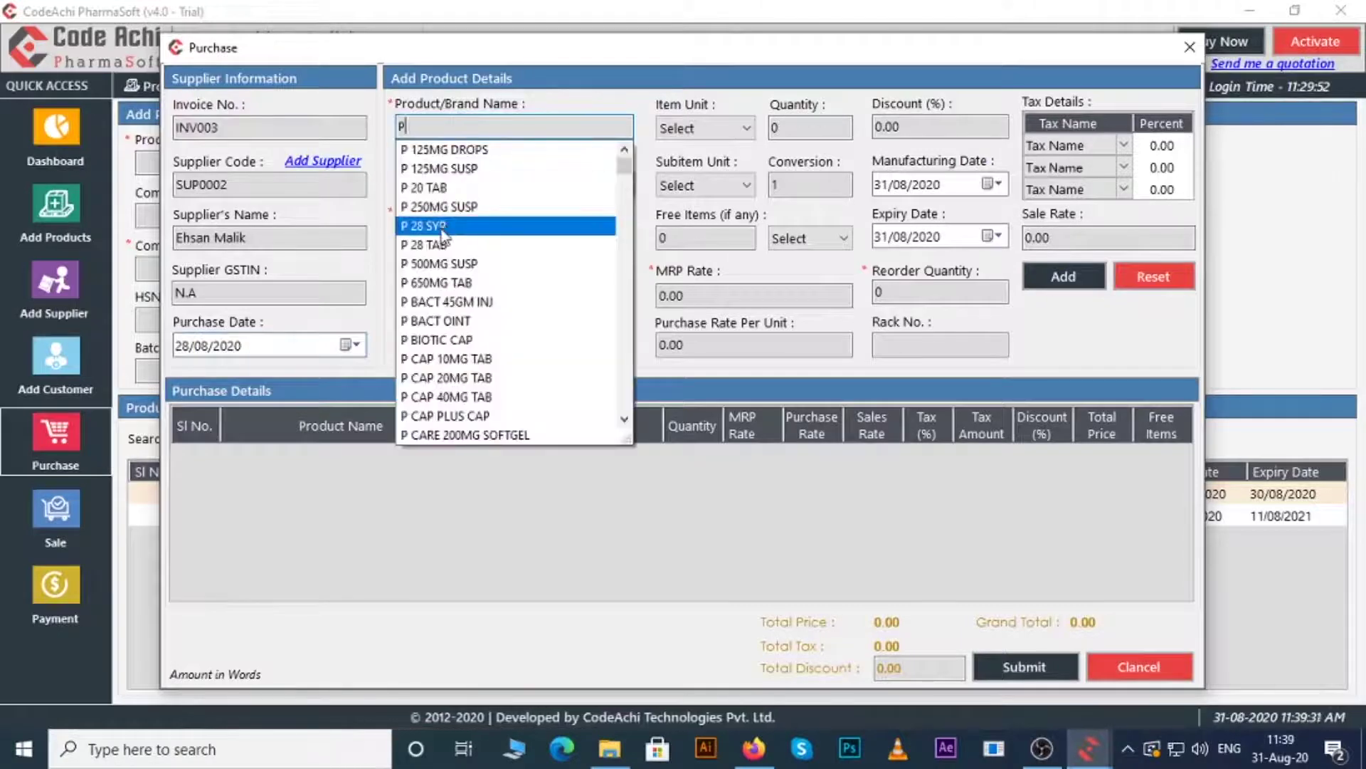
click(457, 223)
click(540, 295)
text(5625365)
key(Tab)
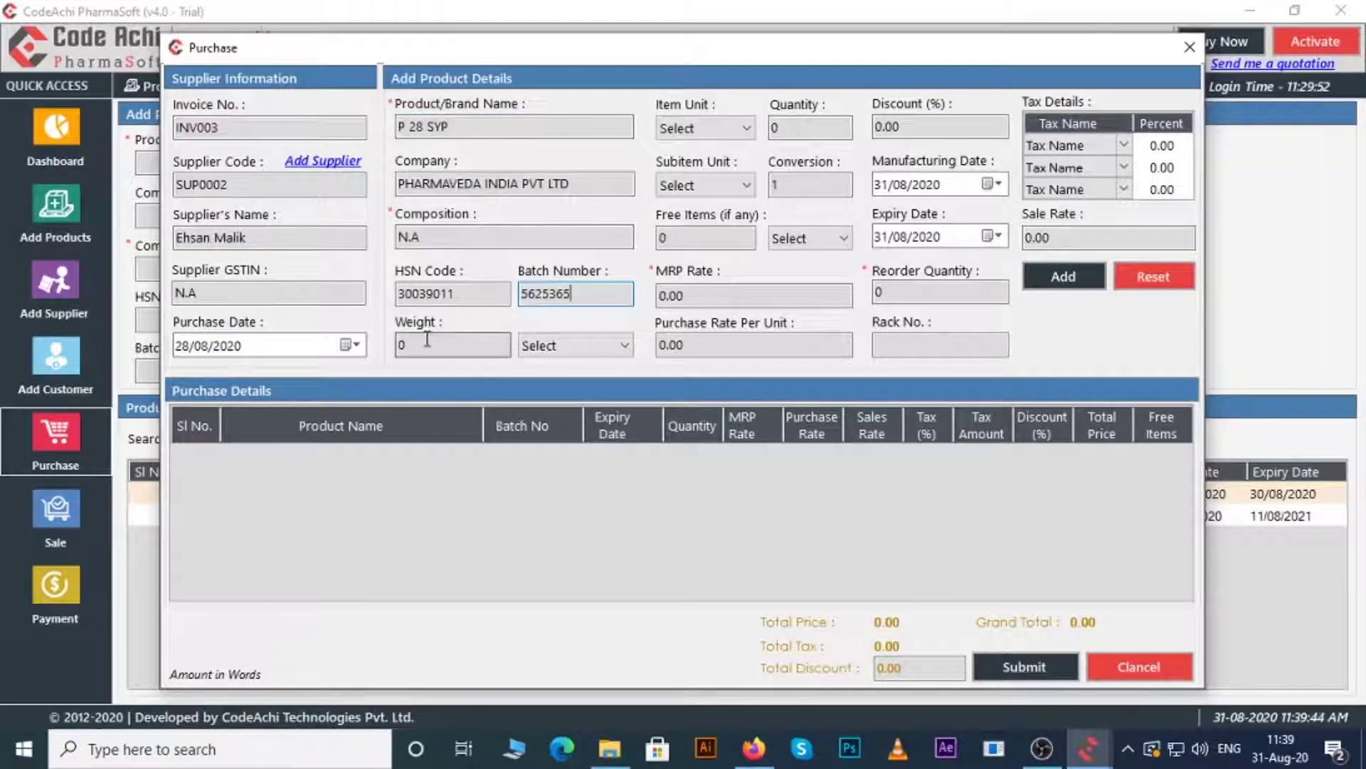
text(150)
click(575, 345)
click(549, 381)
- Set 125 STRIP units with TABLET sub-units at conversion 10
click(705, 128)
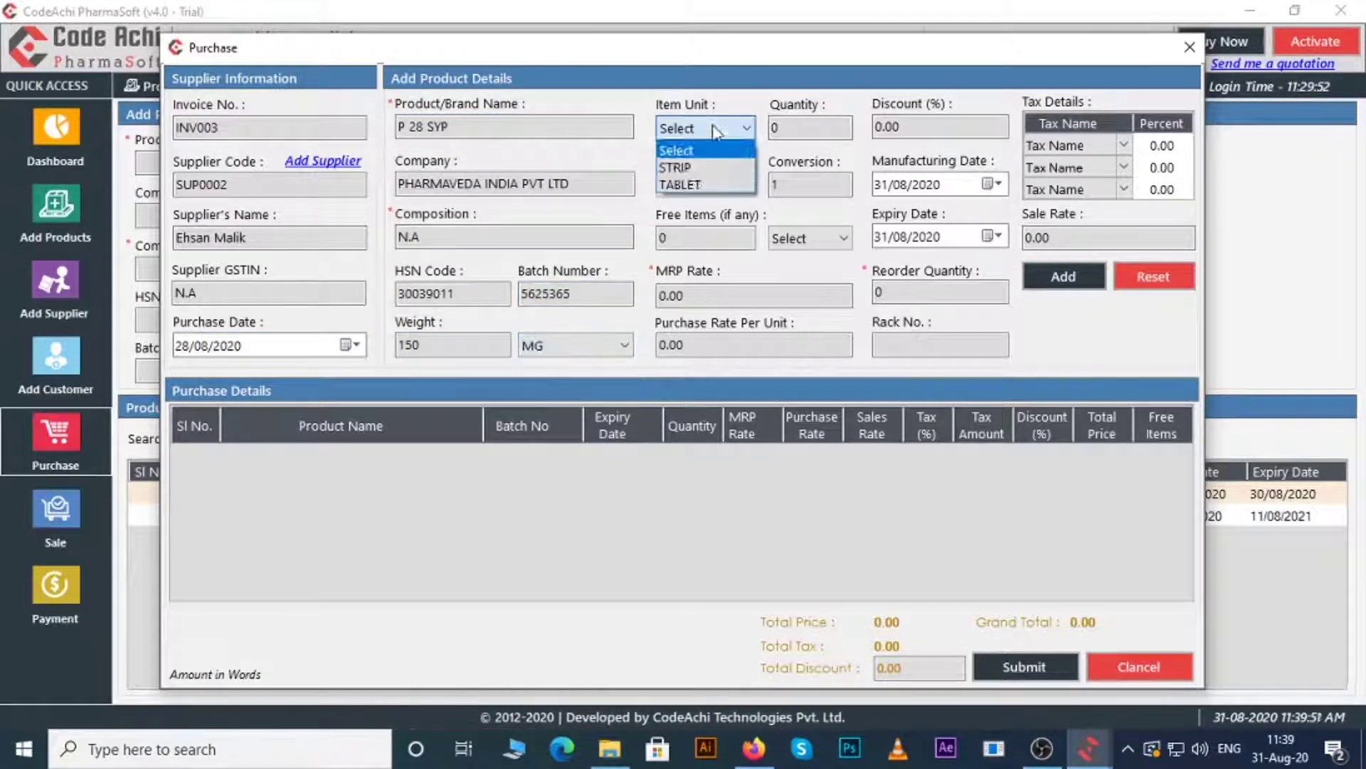
click(677, 161)
key(Tab)
text(125)
click(719, 188)
click(701, 213)
key(Tab)
text(10)
key(Tab)
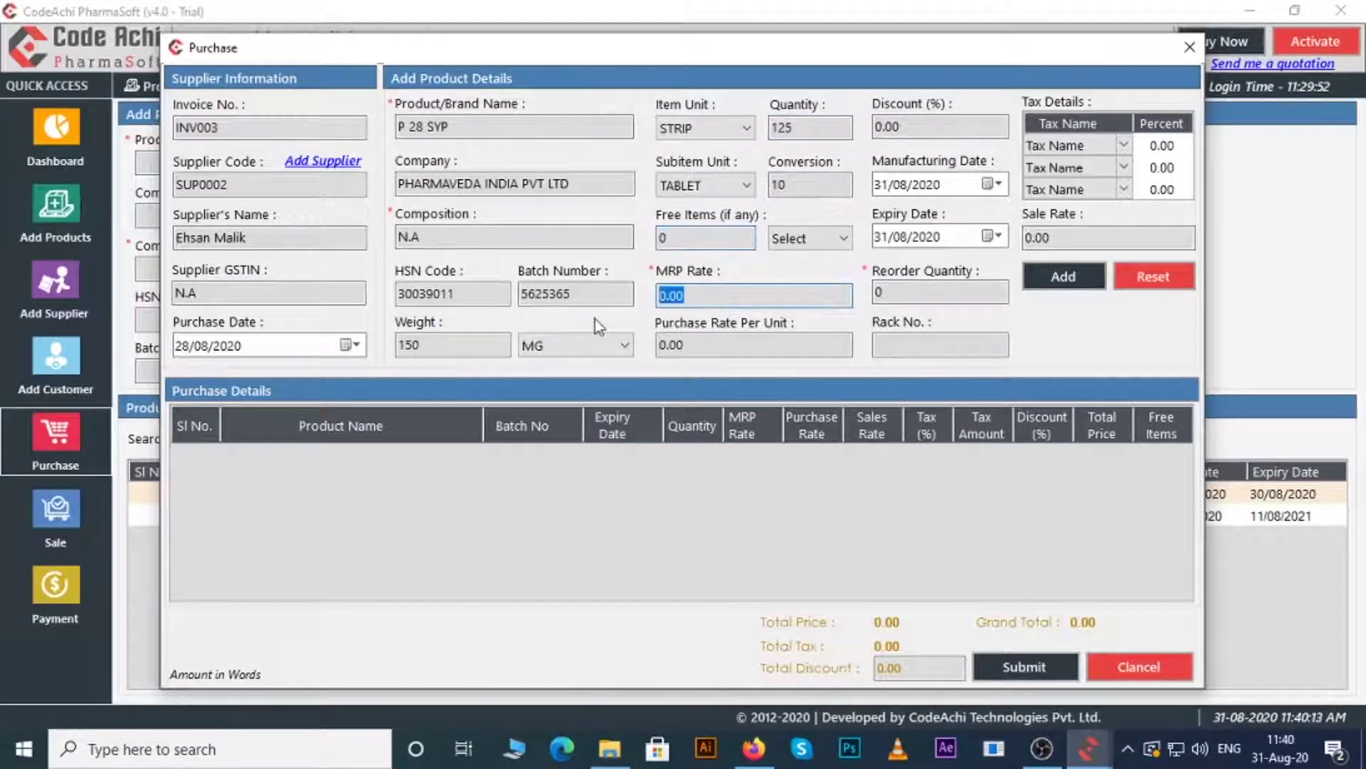
- Enter MRP 125, purchase rate 120, manufacturing date 01/06/2020 and expiry 22/07/2021
click(704, 295)
text(125)
click(708, 347)
text(120)
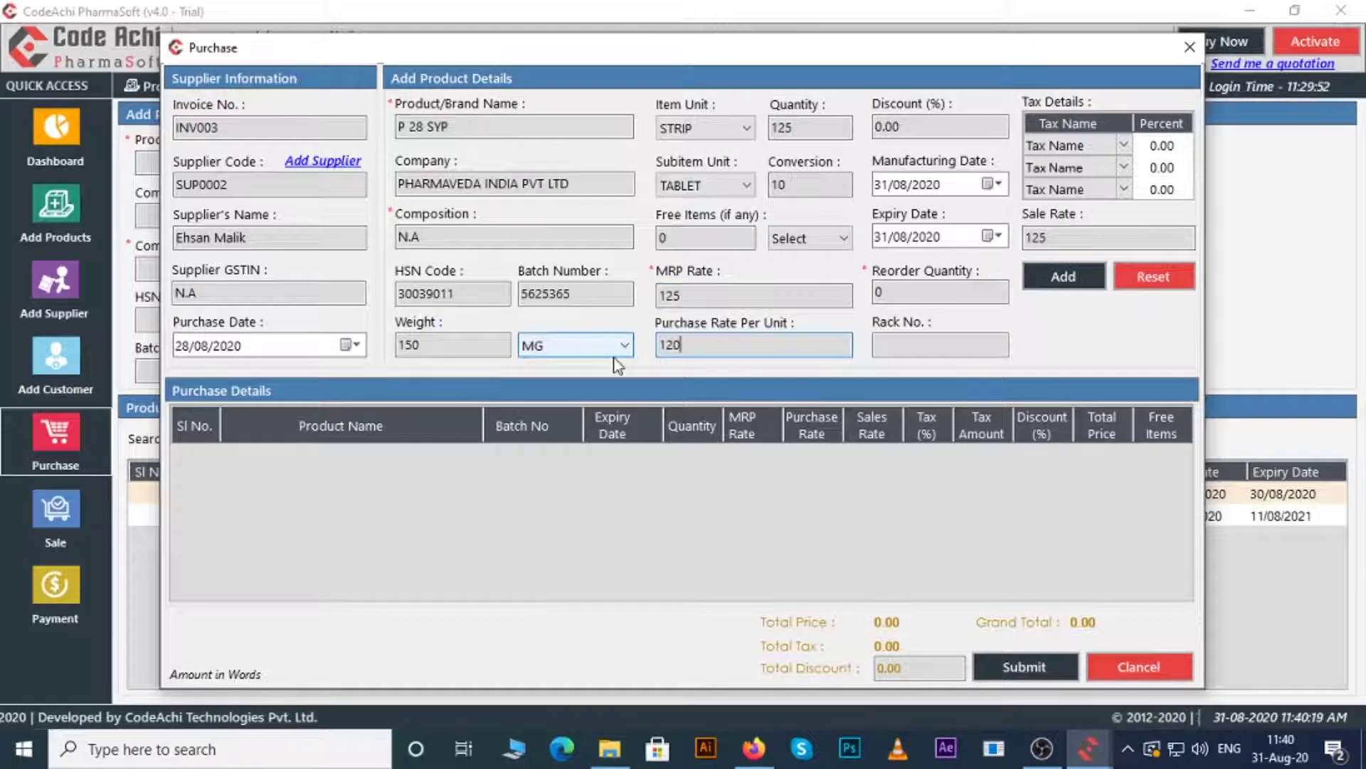
click(947, 186)
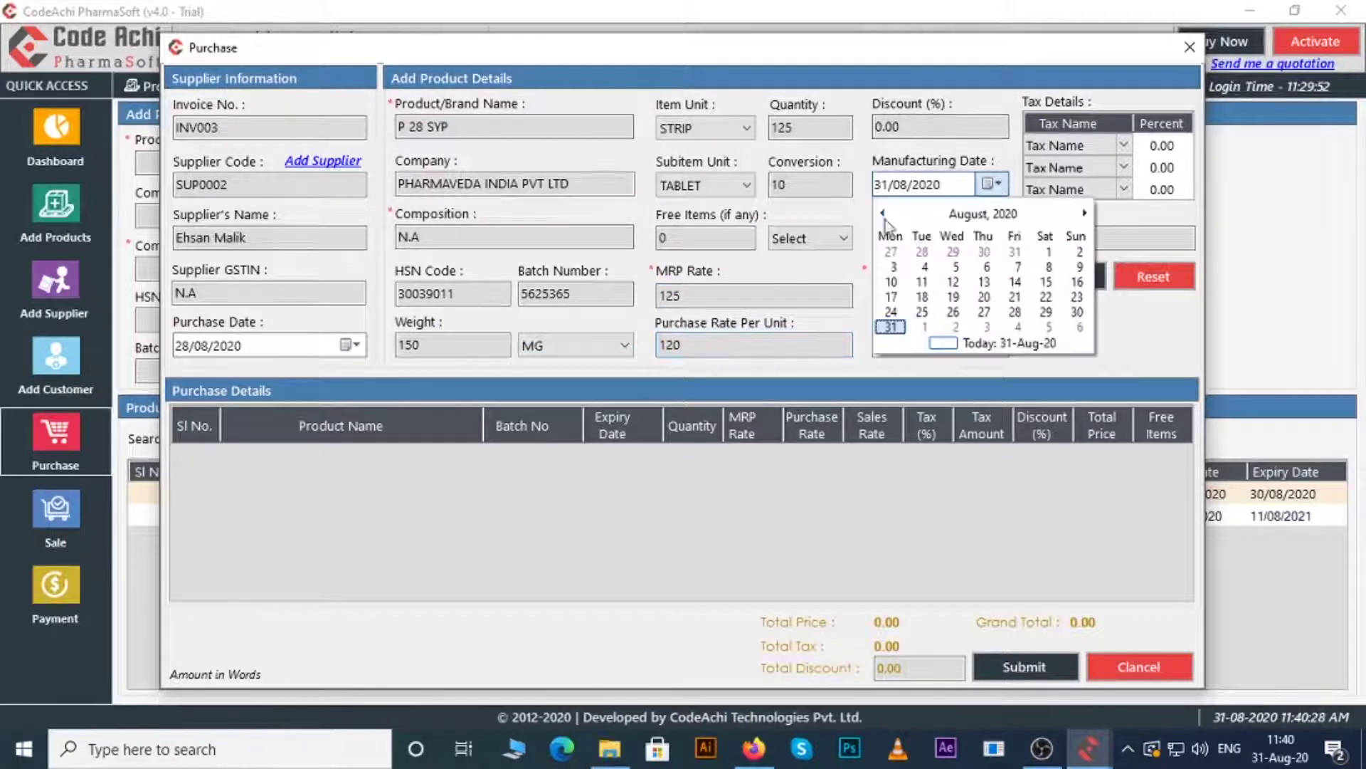
click(884, 213)
click(884, 213)
click(894, 266)
click(982, 266)
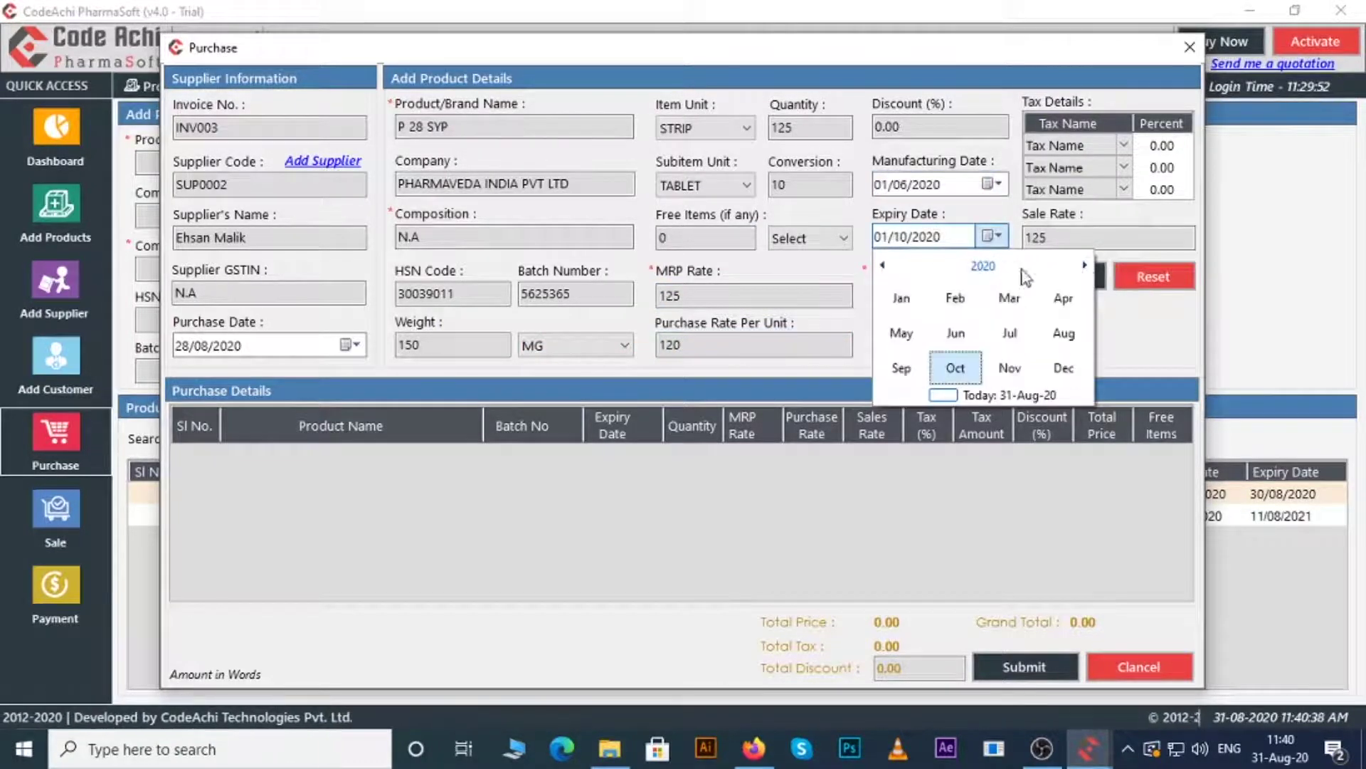
click(1085, 264)
click(1010, 330)
- Set reorder 10, rack 2, taxes CGST@5 and SGST@5, and add P 28 SYP to the invoice
click(984, 348)
text(10)
click(891, 347)
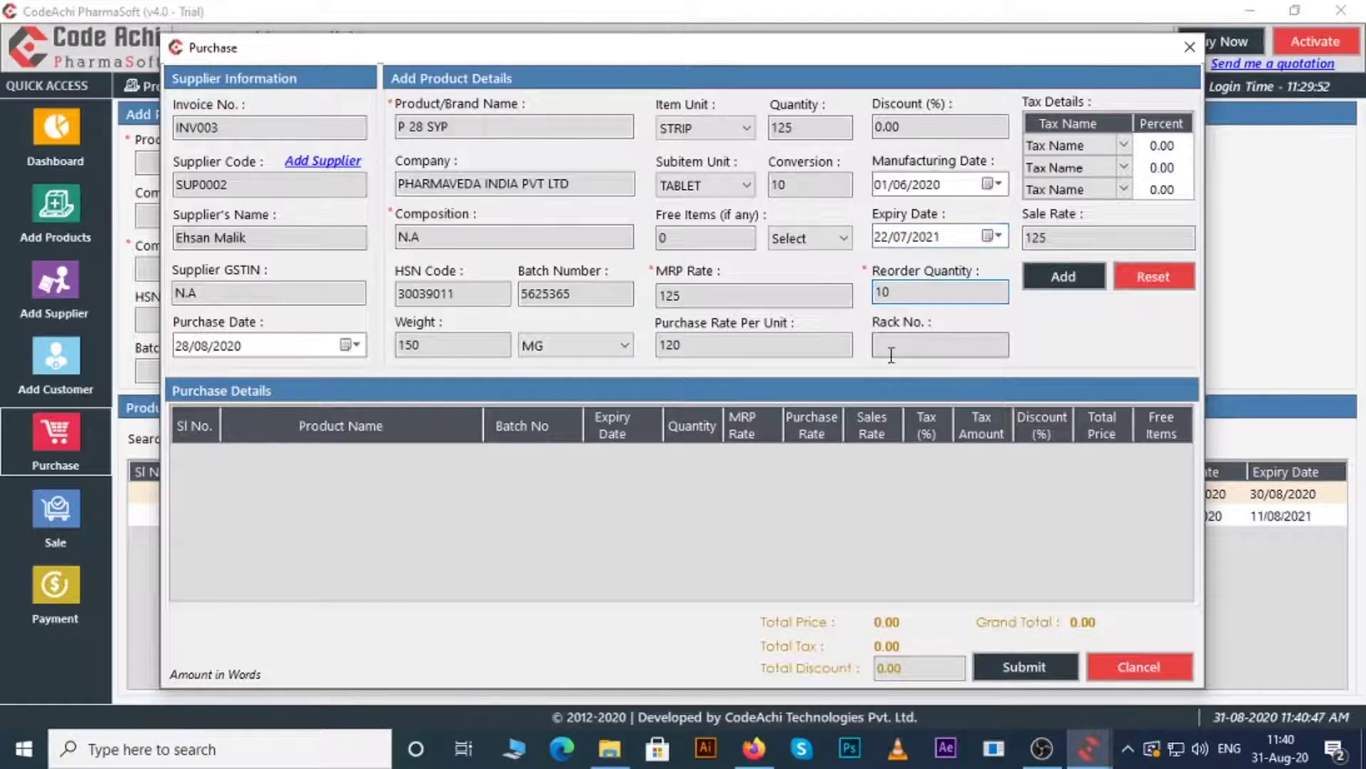
text(2)
click(1123, 145)
click(1068, 160)
click(1123, 167)
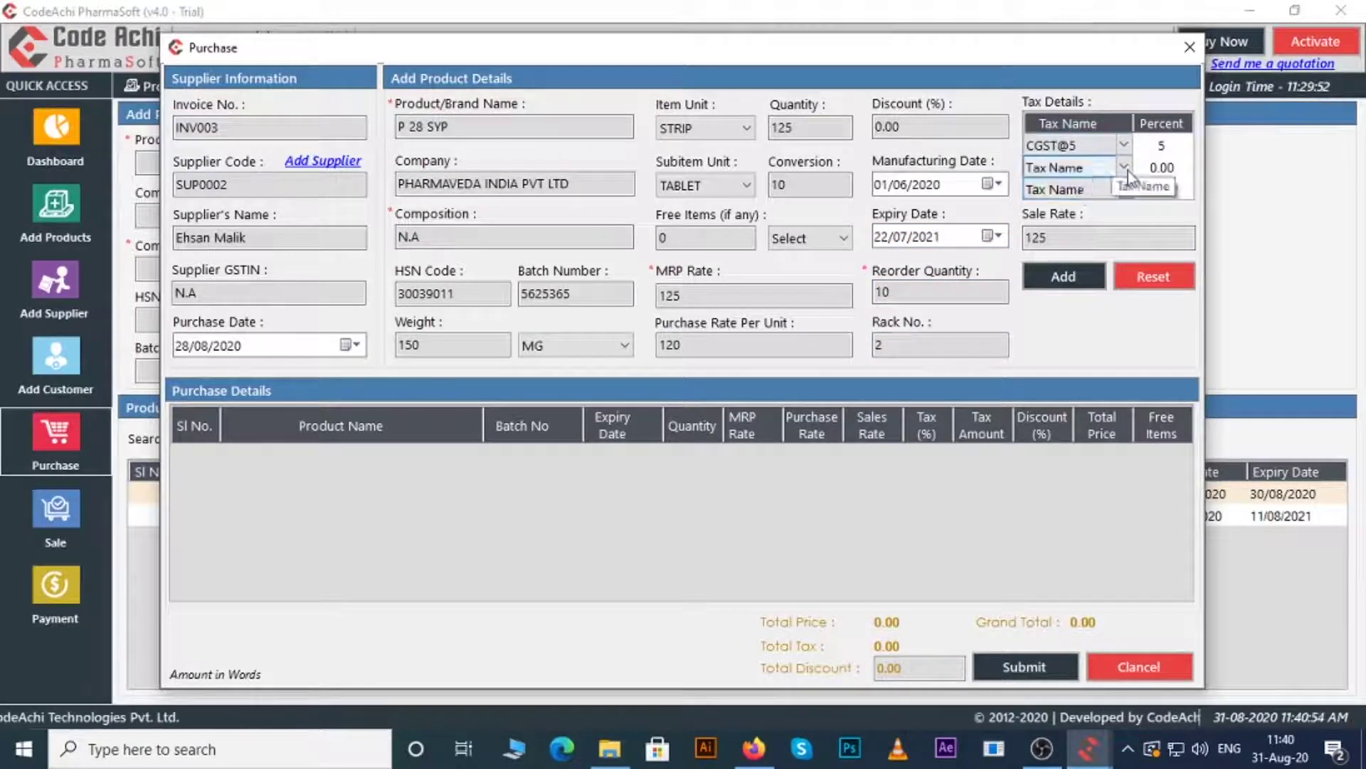
click(1067, 183)
click(1064, 278)
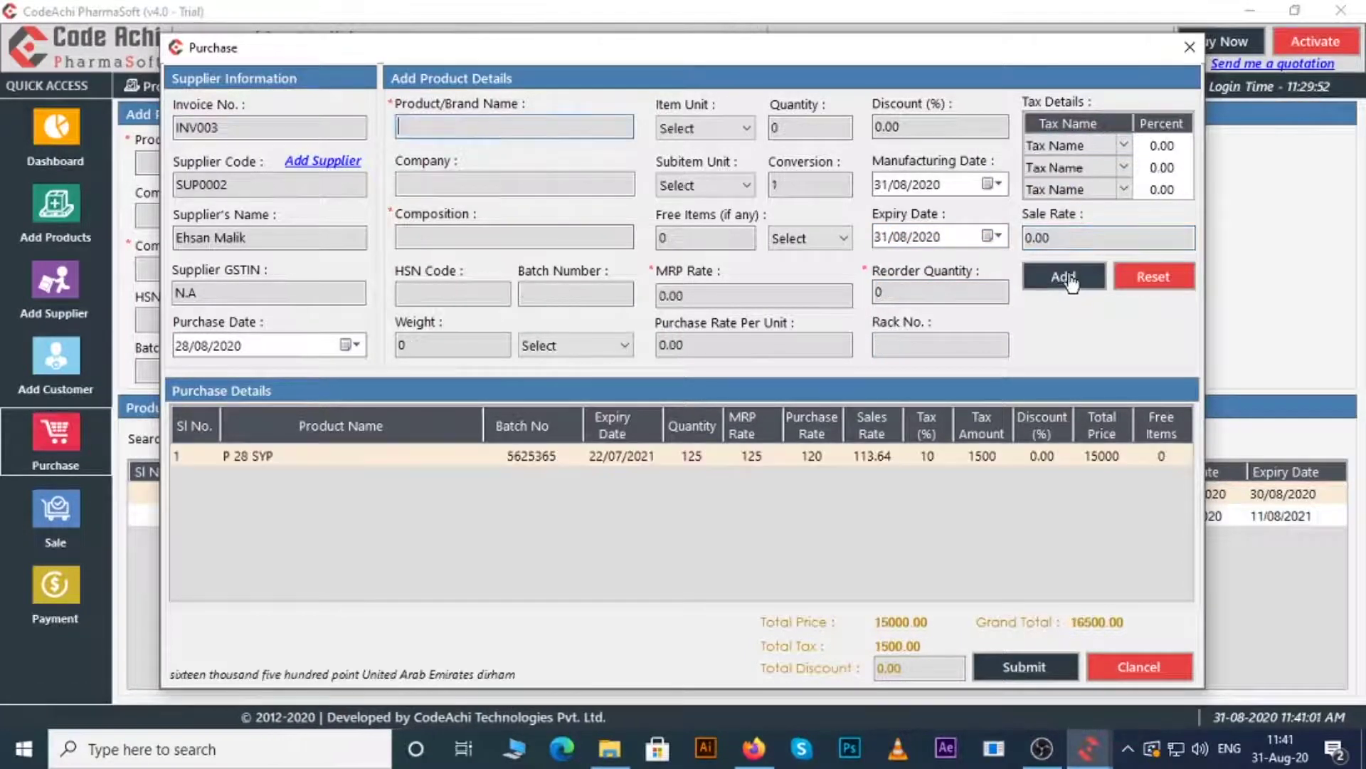
- Pay 16000 in cash on purchase invoice INV003, leaving 500.00 due, and confirm the save
click(1011, 669)
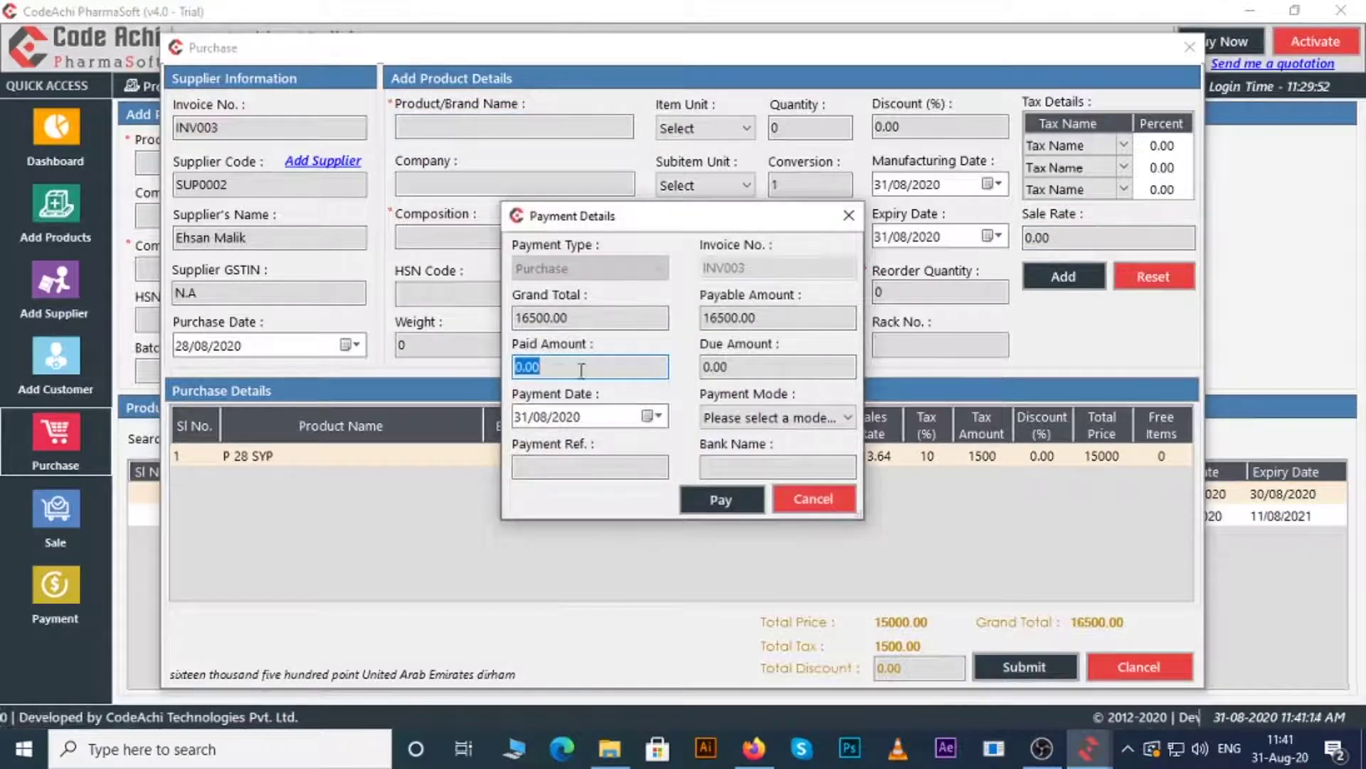
text(16000)
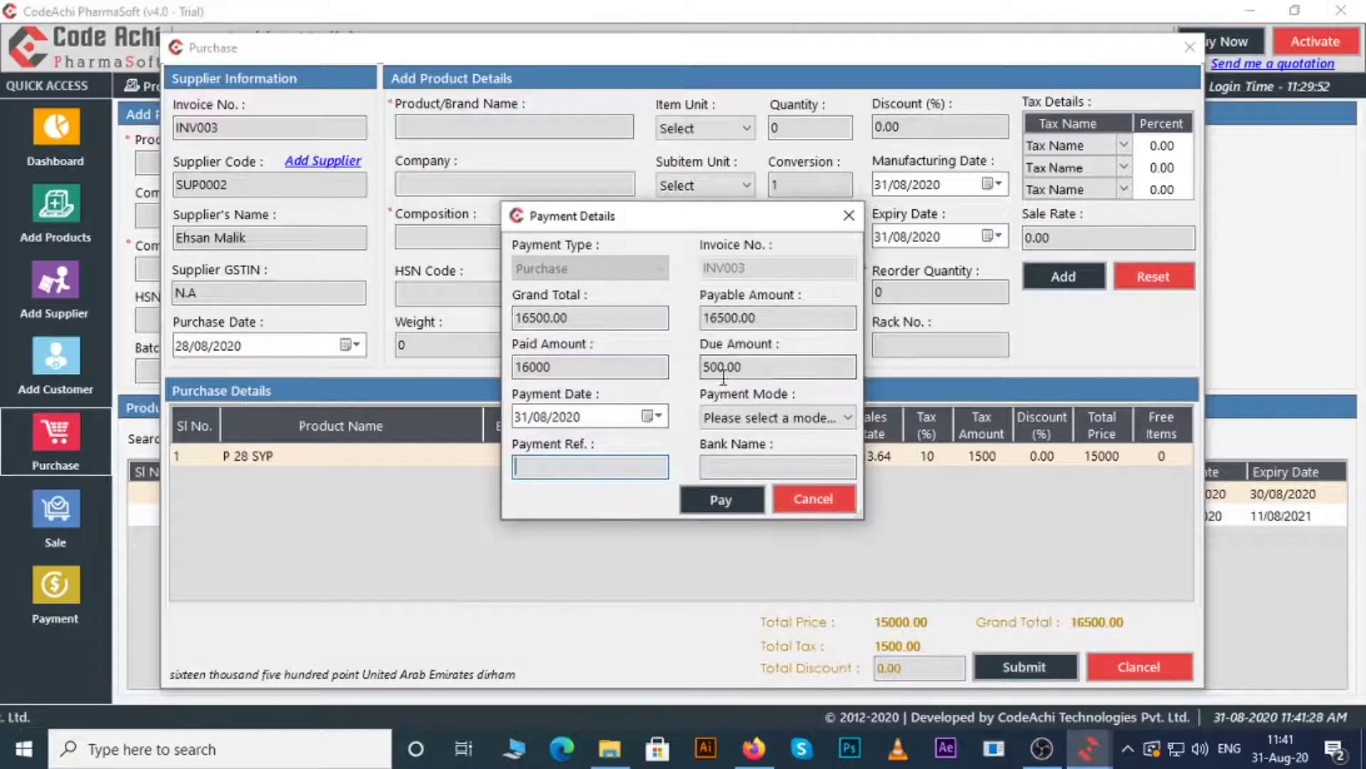
click(775, 418)
click(741, 444)
click(721, 500)
click(731, 446)
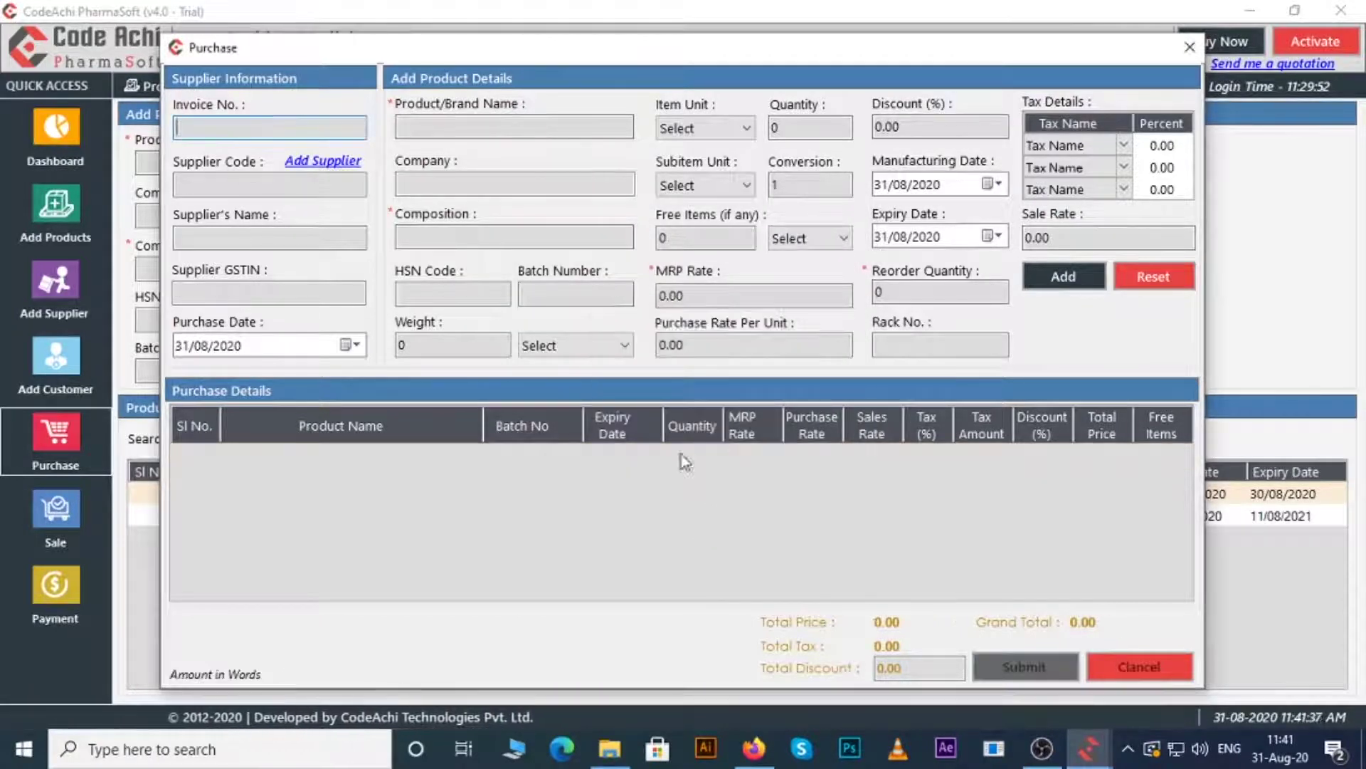
- Close the purchase window, start a new sale invoice and enter the customer's contact details
click(1189, 47)
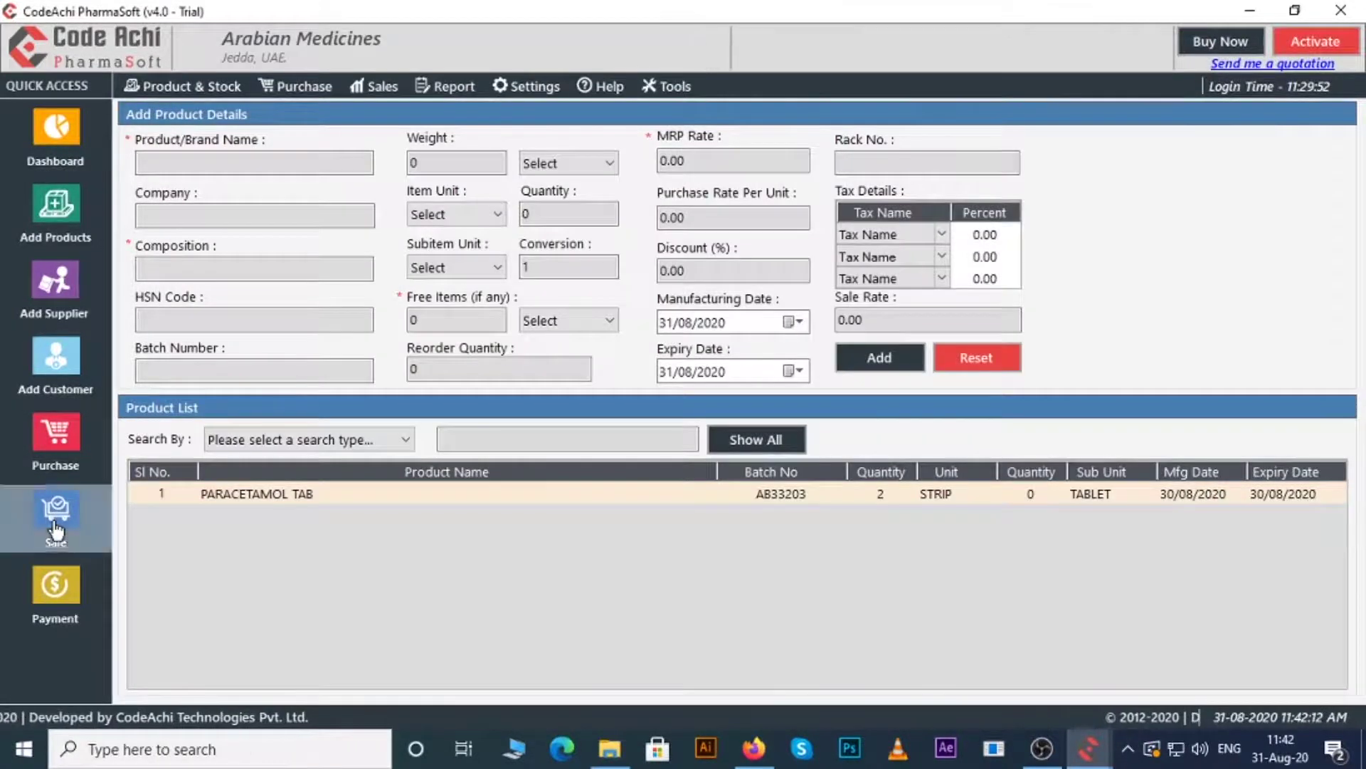
click(68, 530)
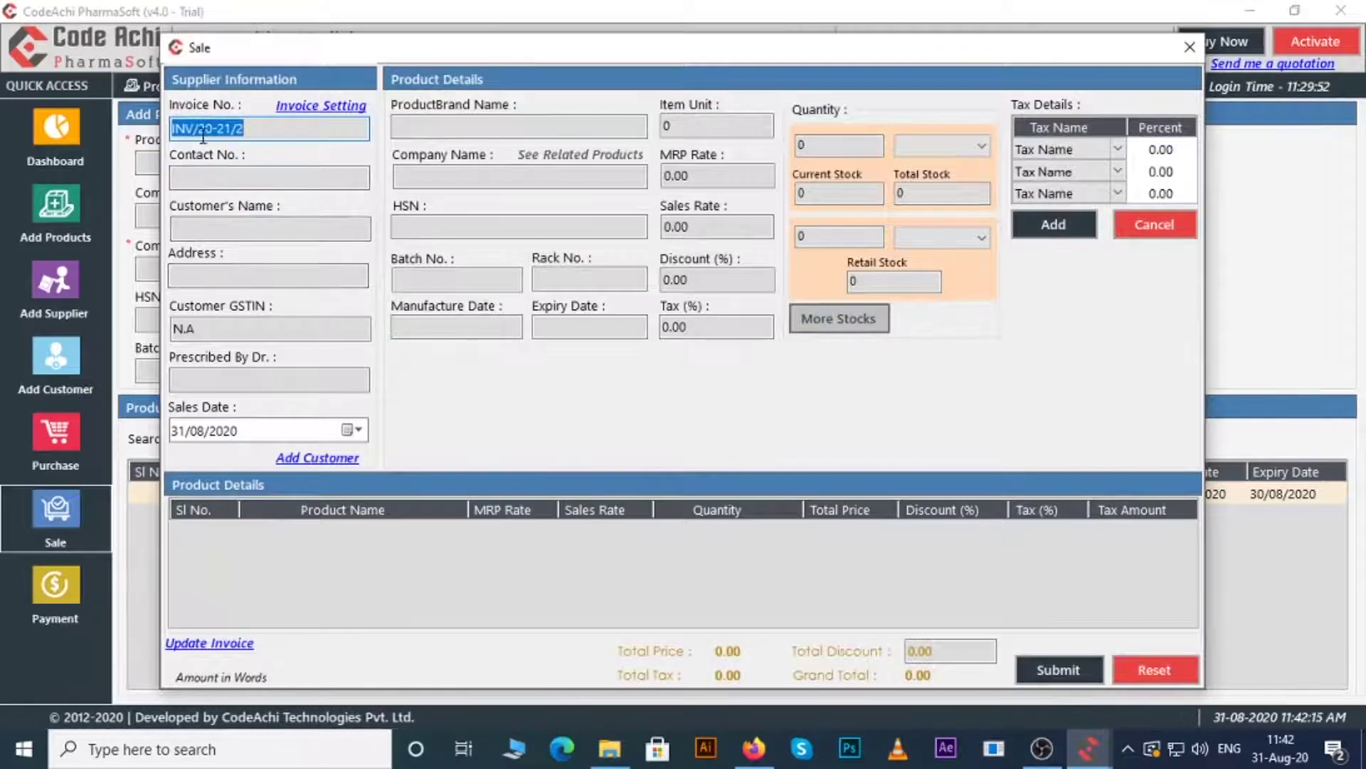
click(202, 176)
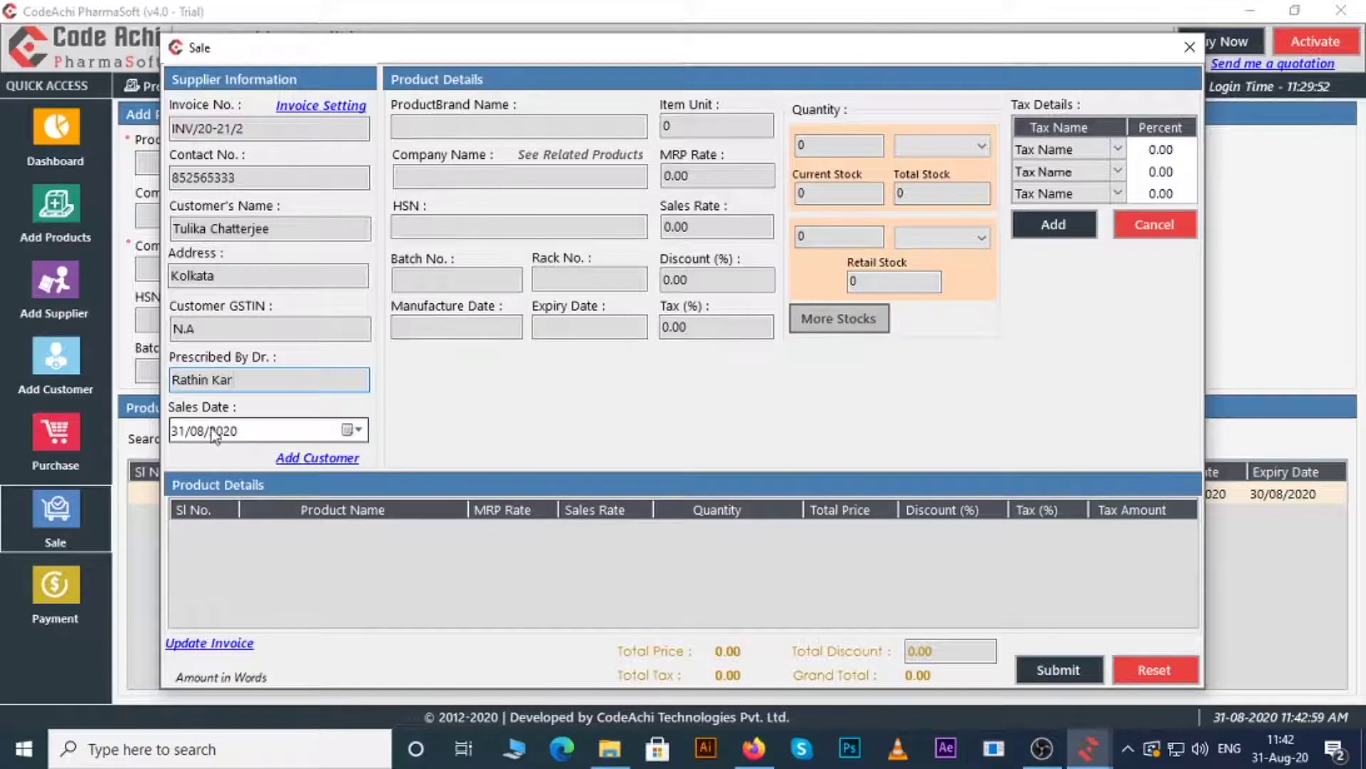
- Select product P 28 SYP and enter a sale quantity of 120 strips
text(P)
key(Down)
key(Down)
key(Down)
key(Down)
key(Down)
key(Return)
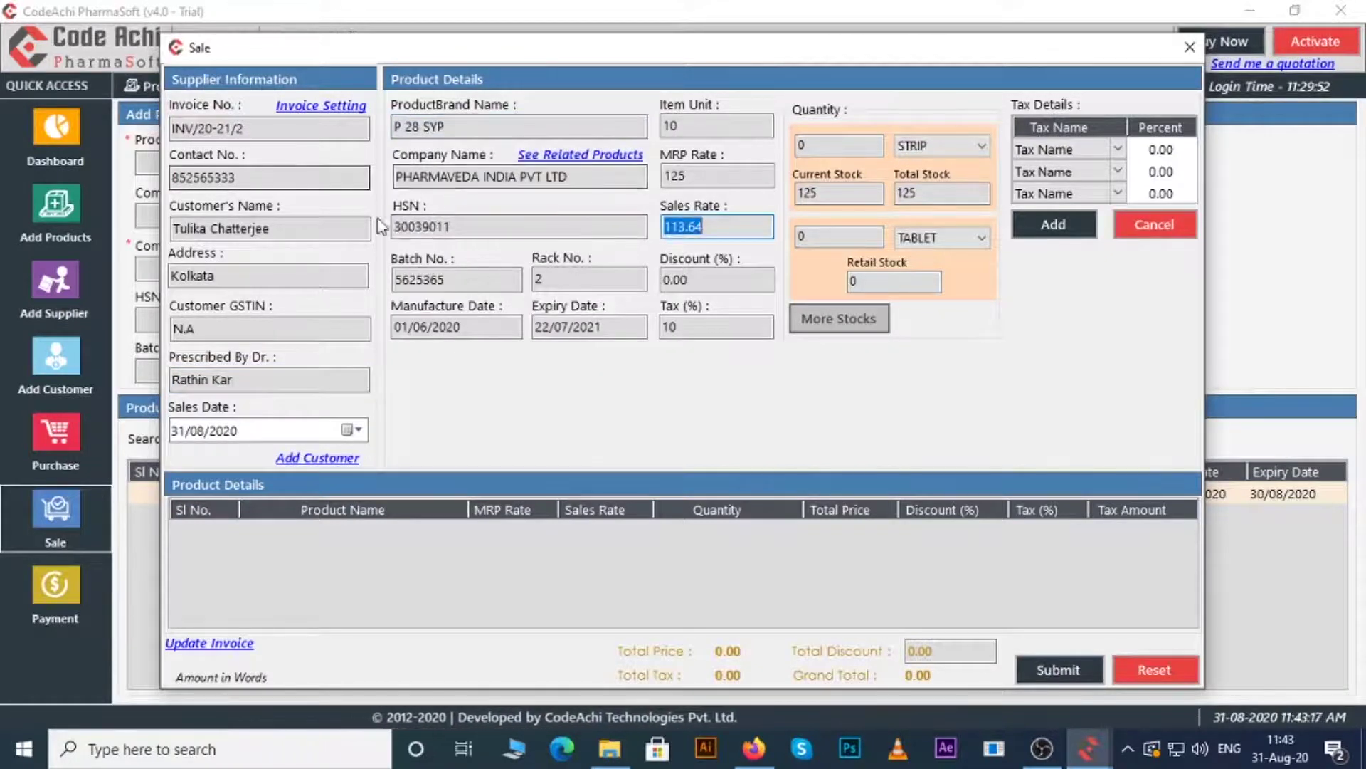
key(Return)
text(12)
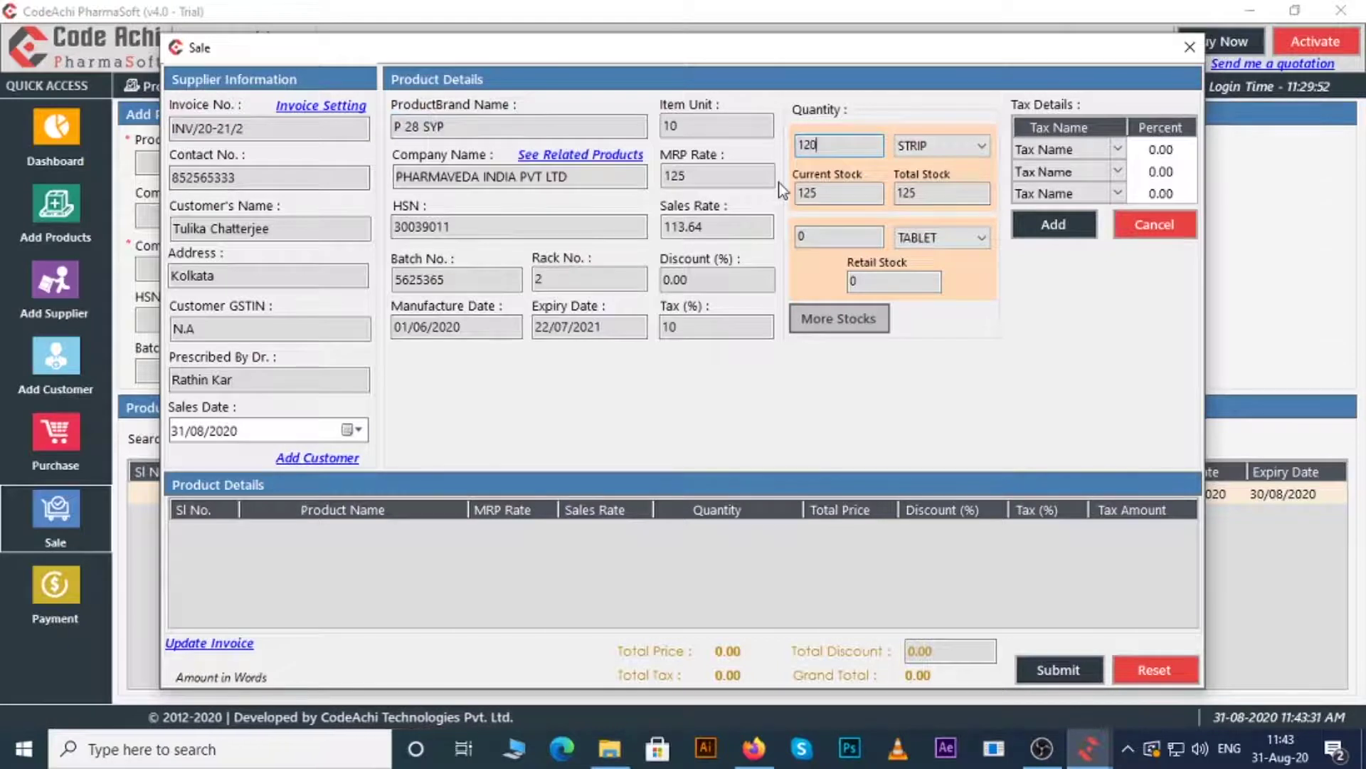
- Apply CGST@5 and SGST@5 taxes and add P 28 SYP to the sale list
click(1117, 149)
click(1060, 183)
click(1118, 171)
click(1061, 217)
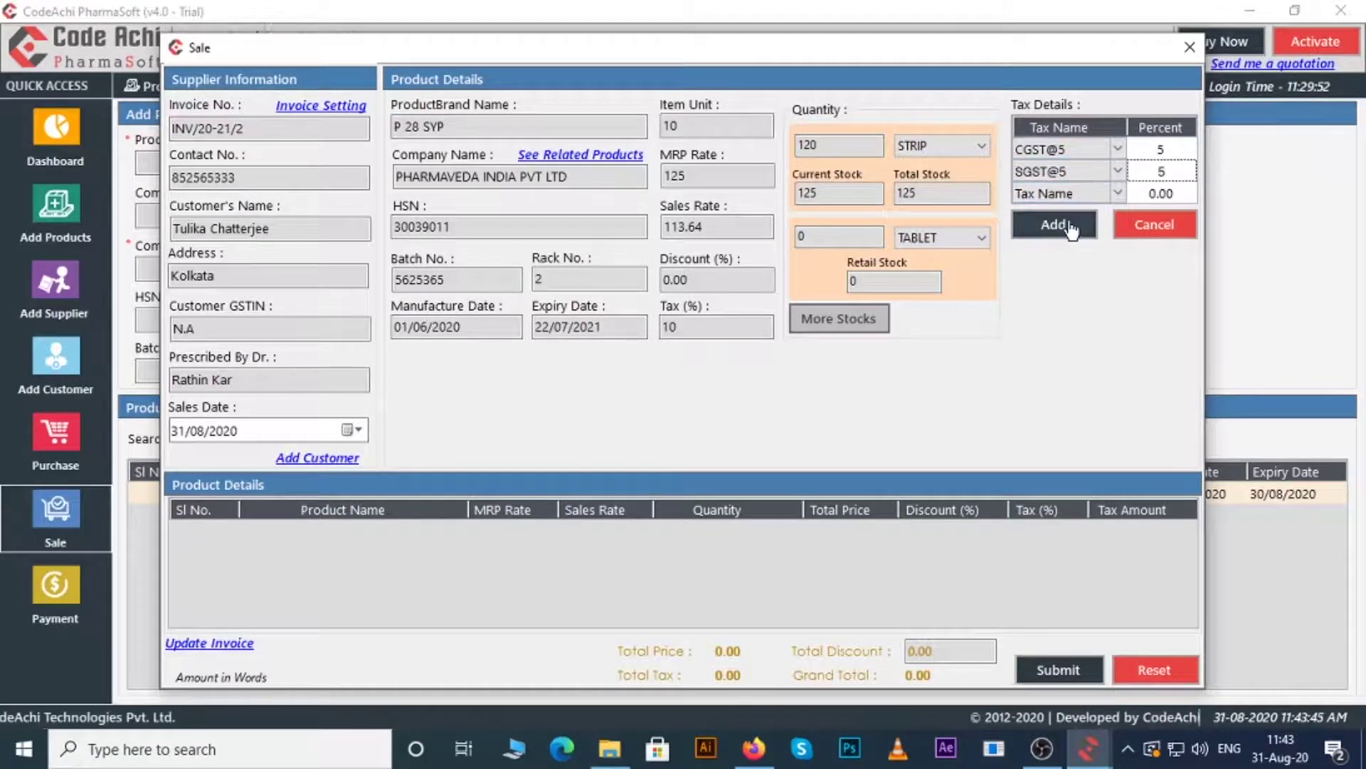
click(1071, 227)
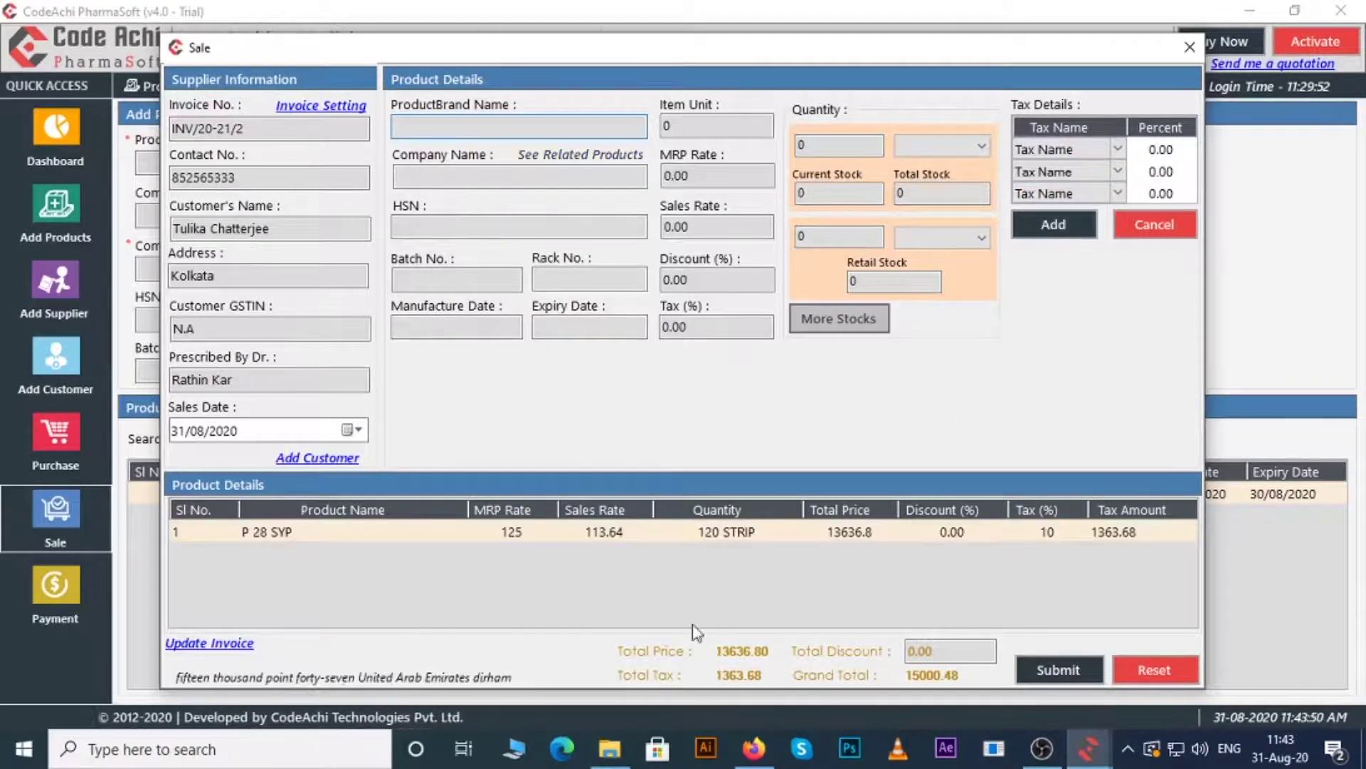
- Submit the sale and copy the 15000.48 grand total into Paid Amount
click(1053, 668)
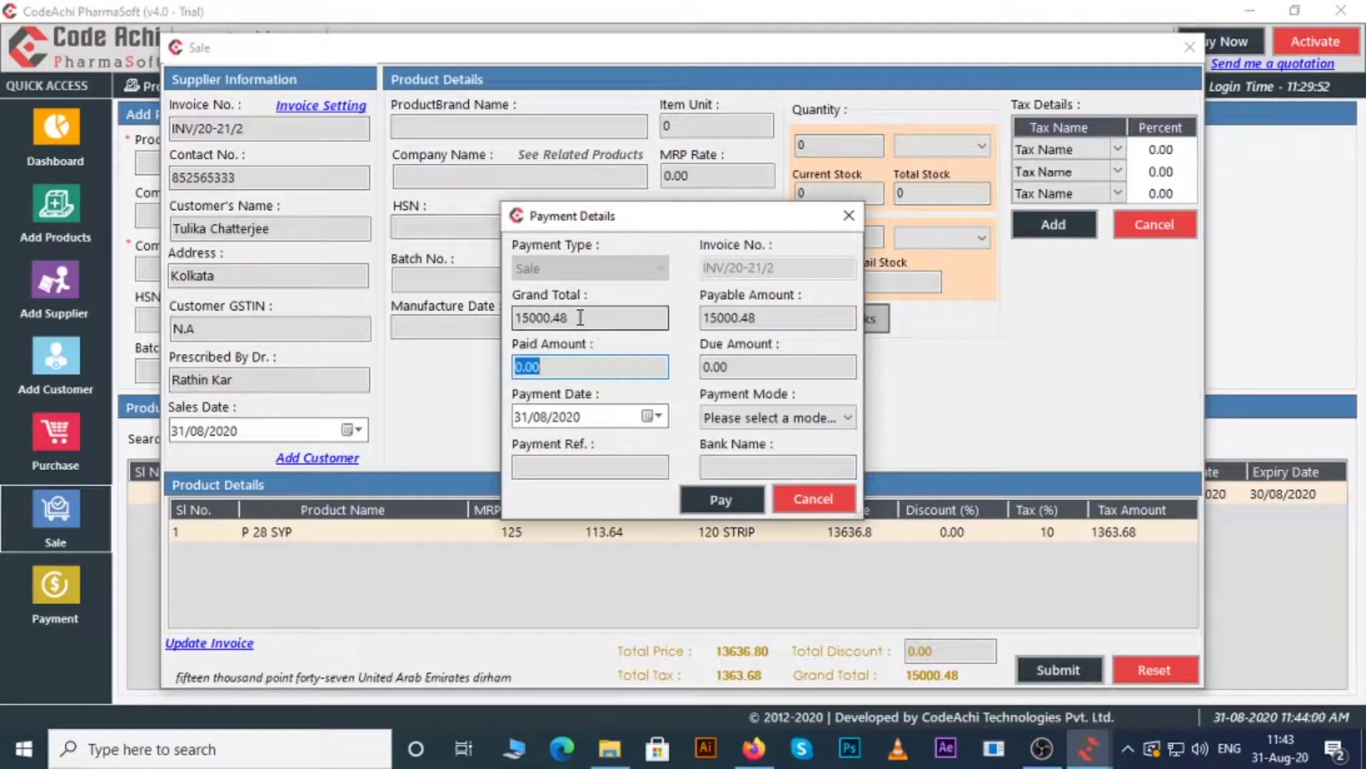
double_click(580, 318)
key(ctrl+c)
click(527, 364)
key(ctrl+v)
- Pay the sale in cash and confirm printing the invoice
click(729, 419)
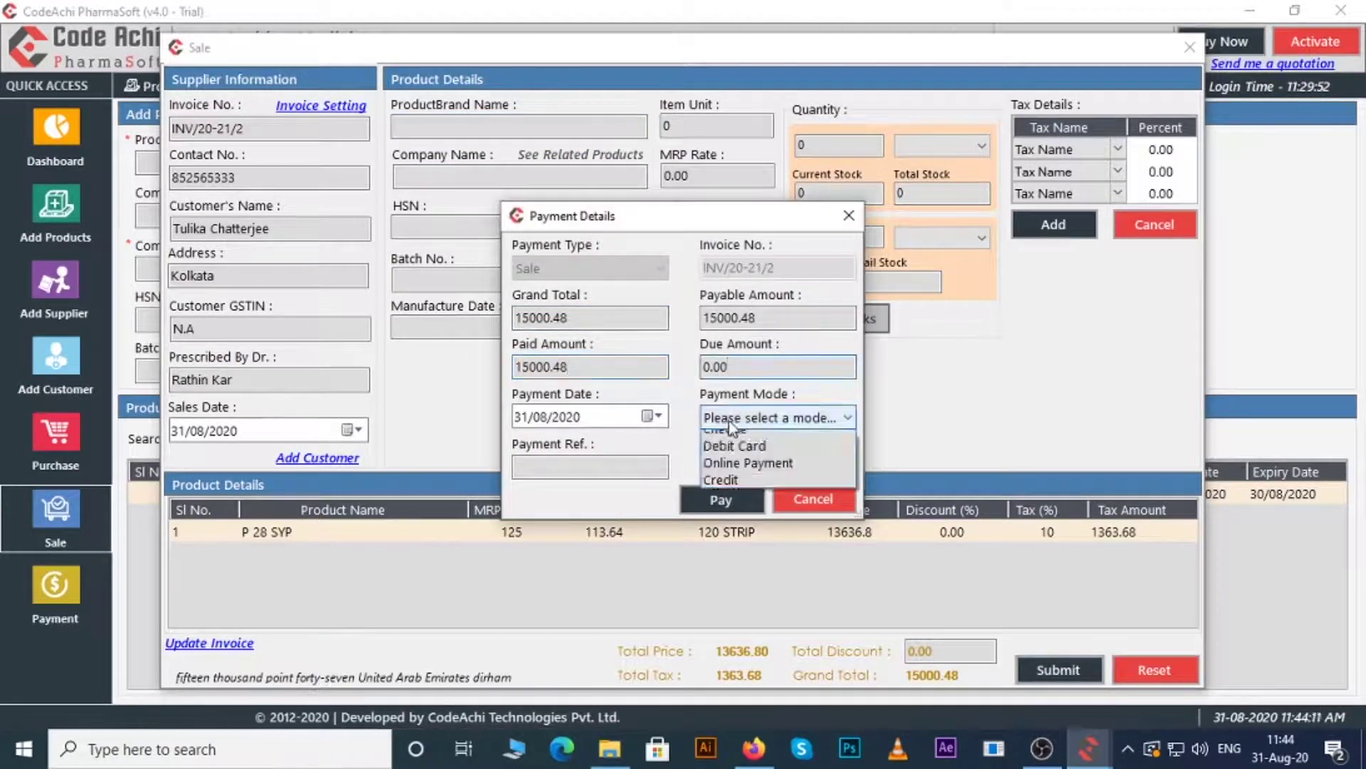
click(730, 427)
click(720, 499)
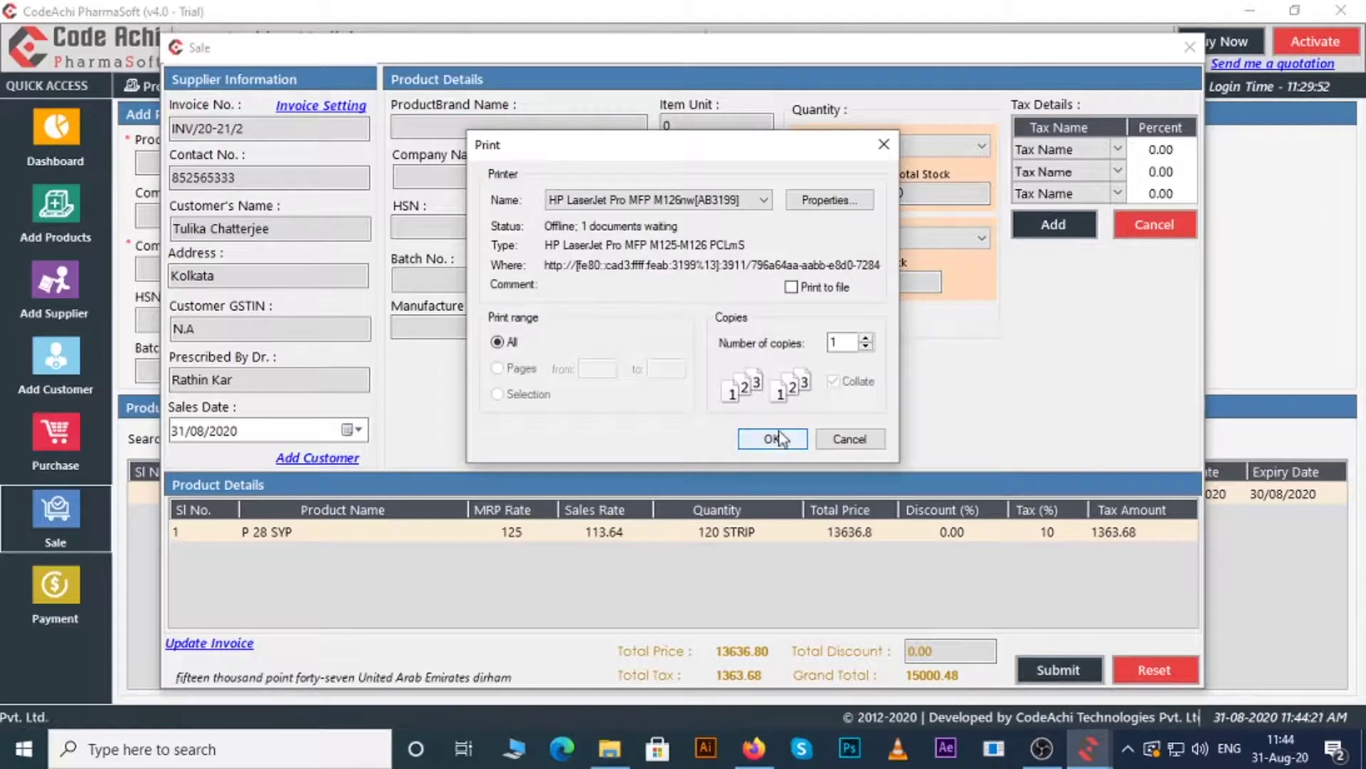
click(773, 438)
click(173, 88)
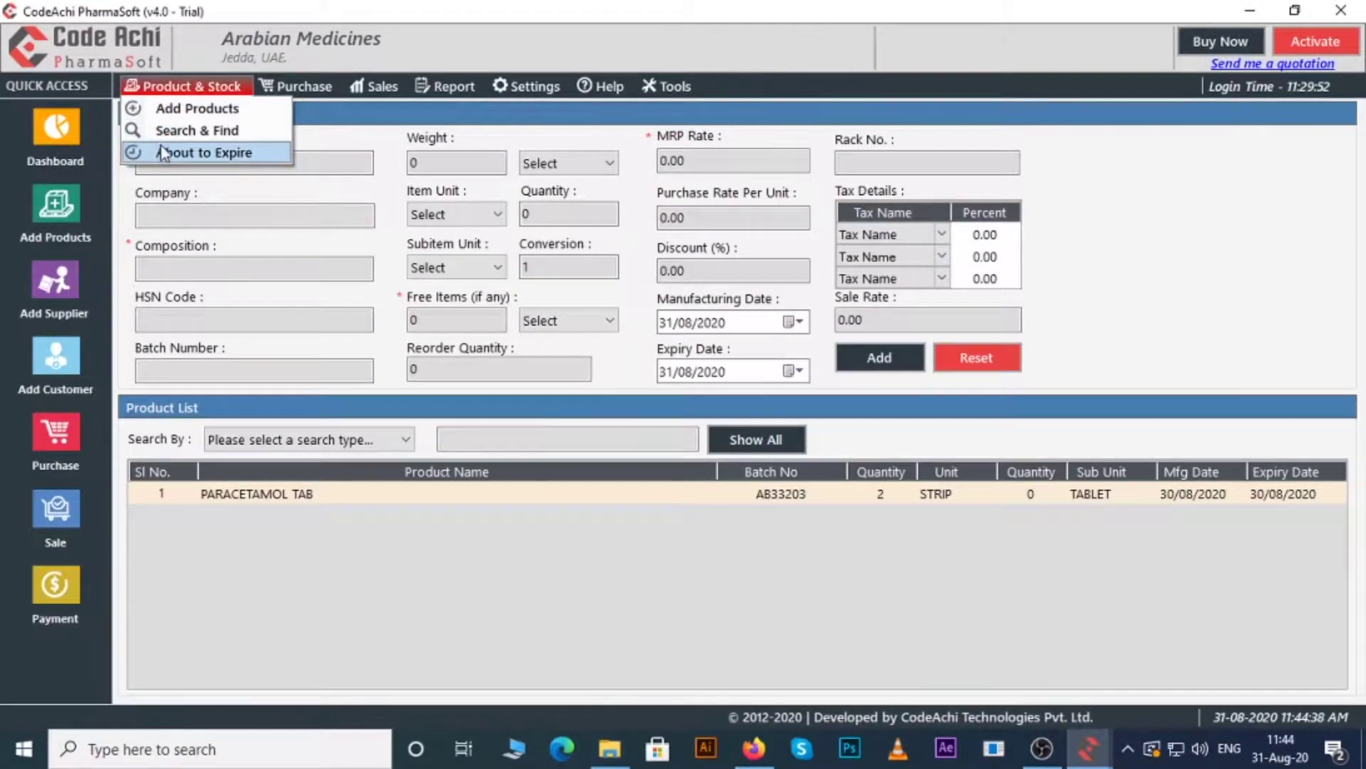
mouse_move(295, 87)
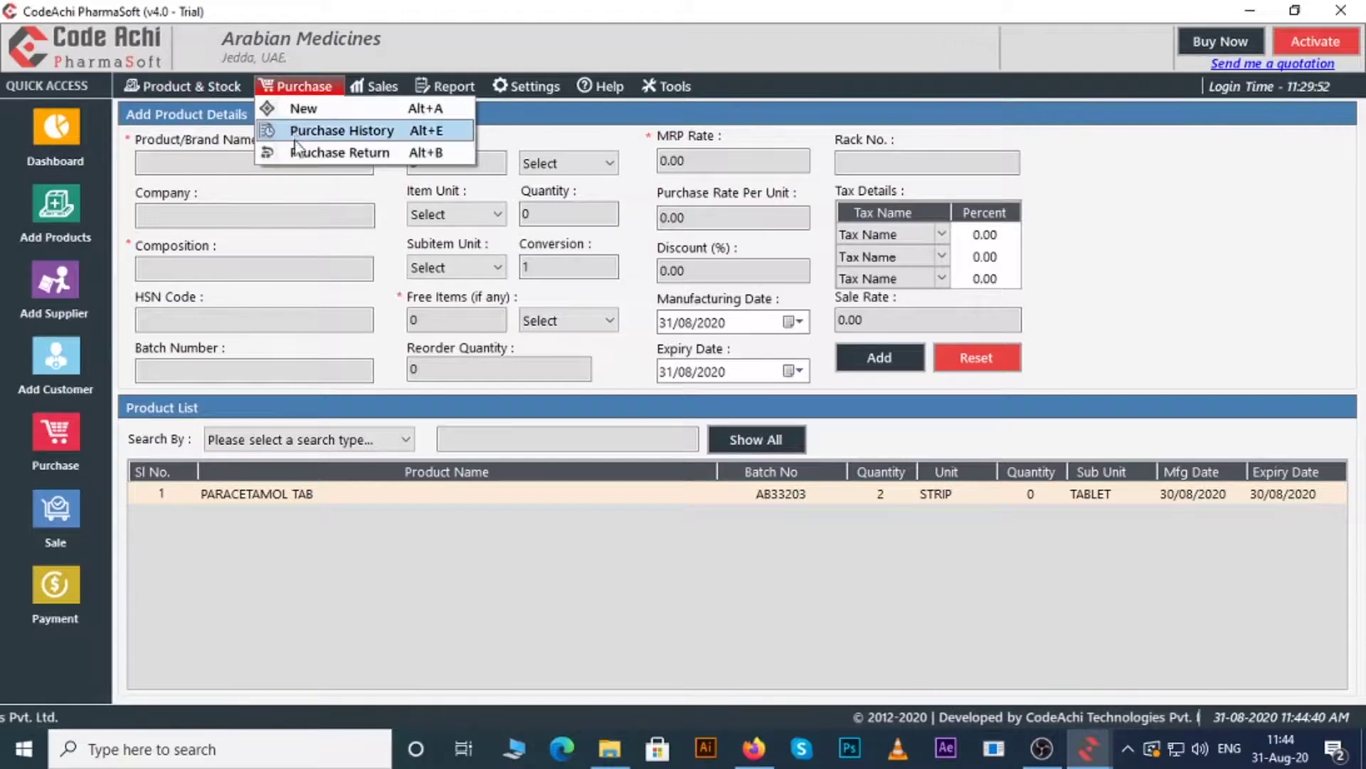
mouse_move(374, 86)
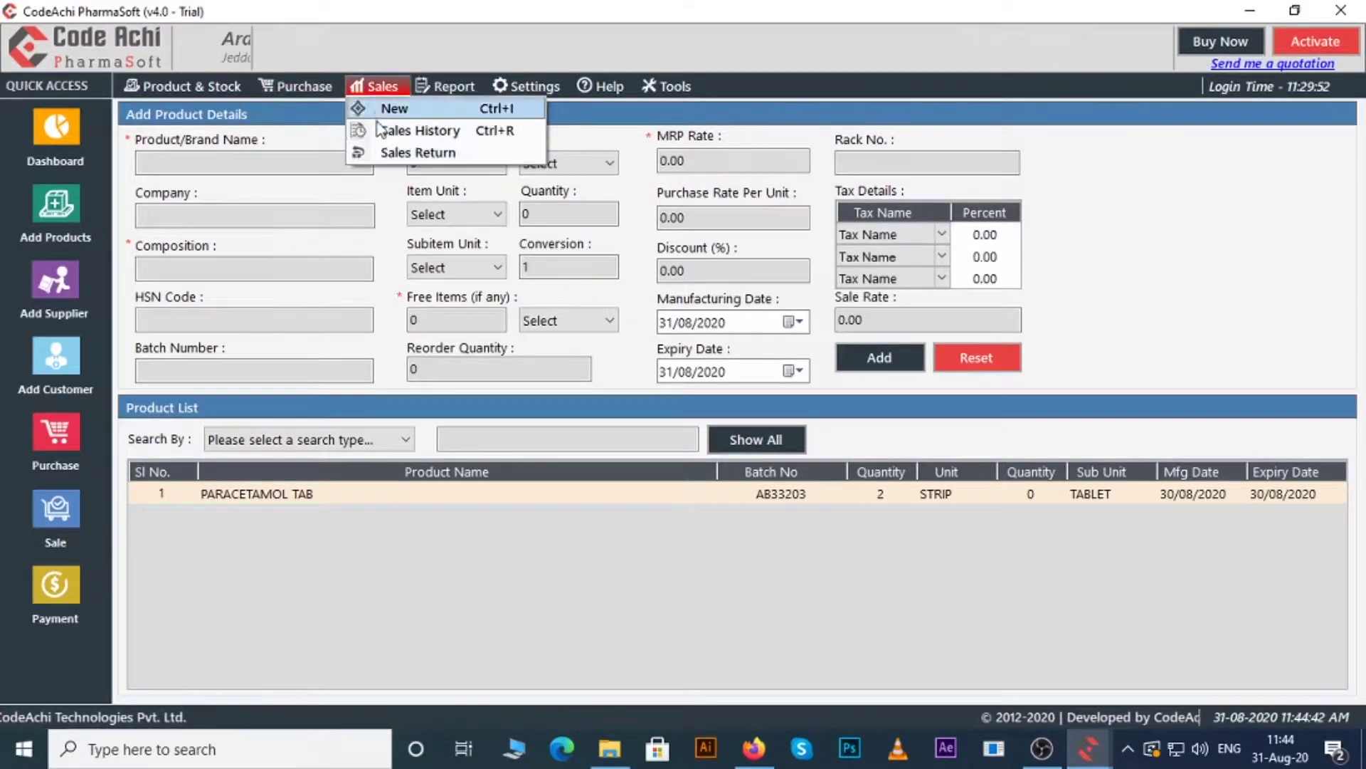
mouse_move(445, 86)
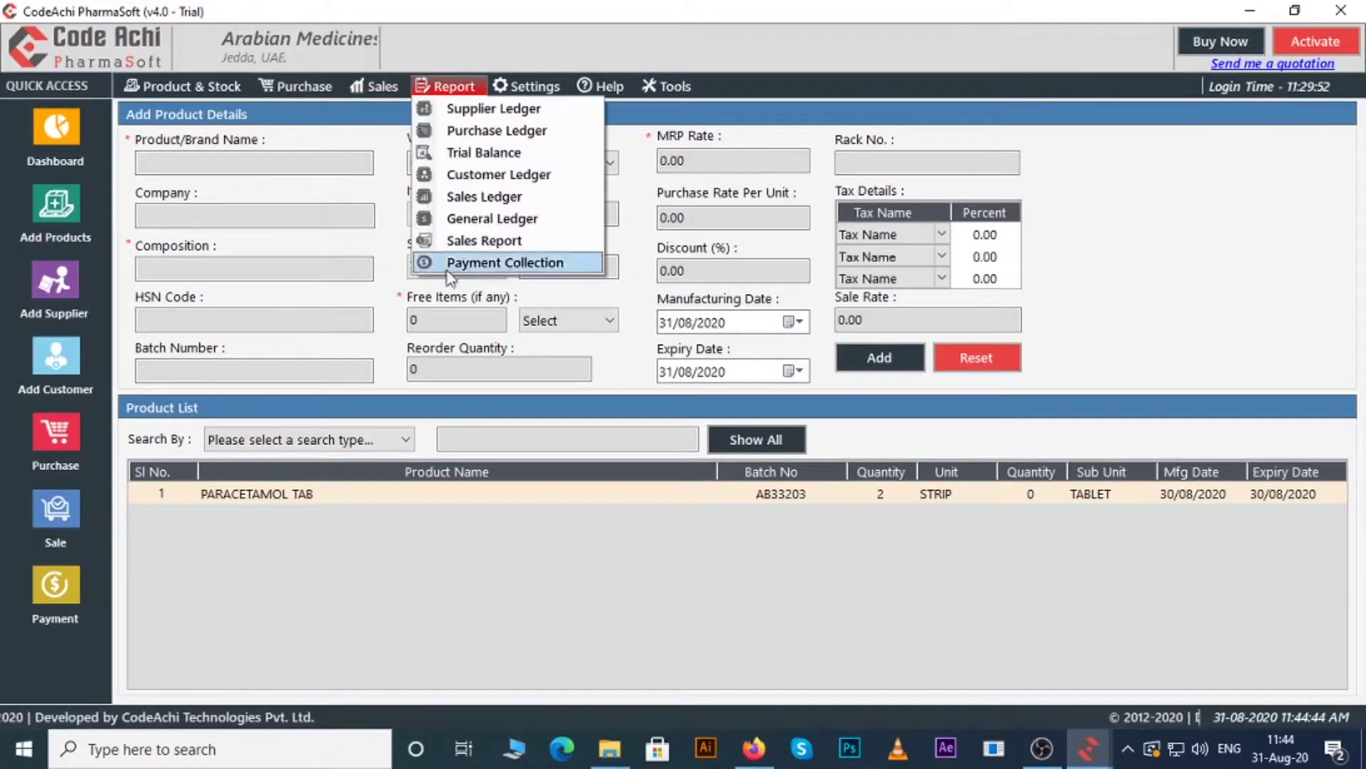